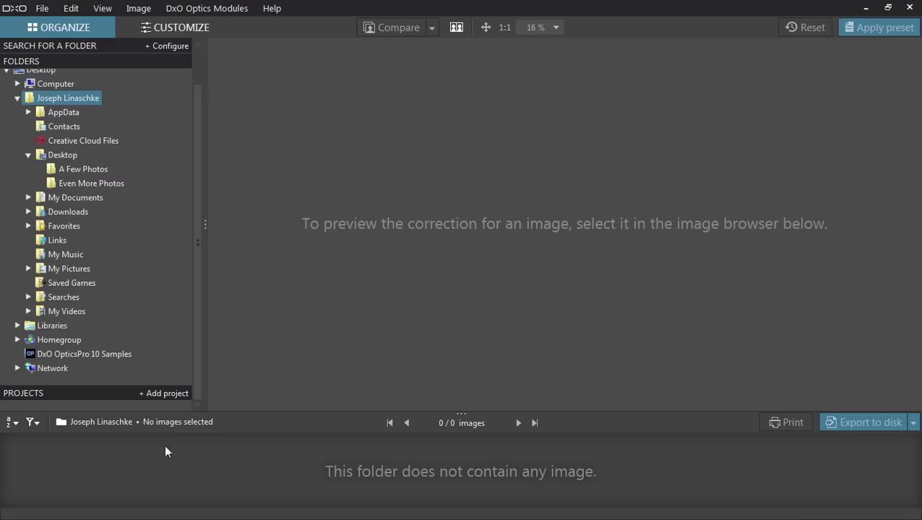
# Step: Open the Desktop folder and preview its second, third and fourth photos
pyautogui.click(71, 153)
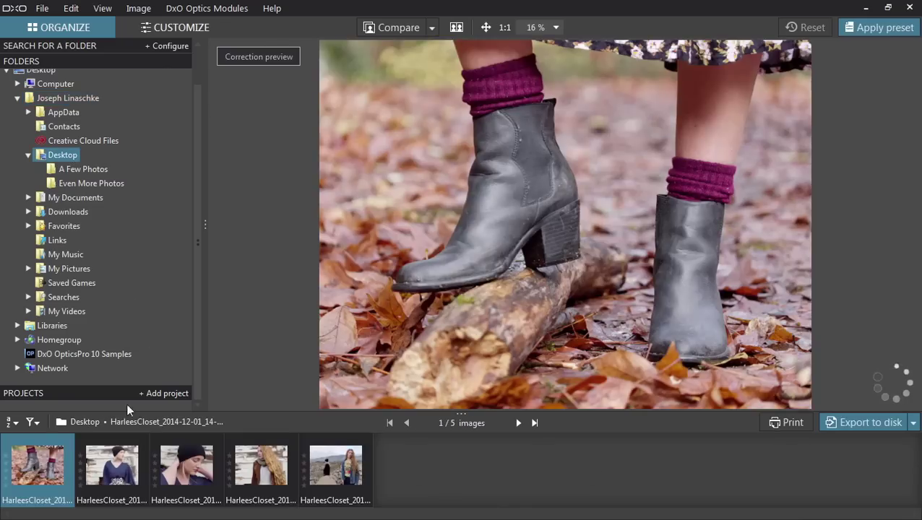
pyautogui.click(116, 466)
pyautogui.click(189, 469)
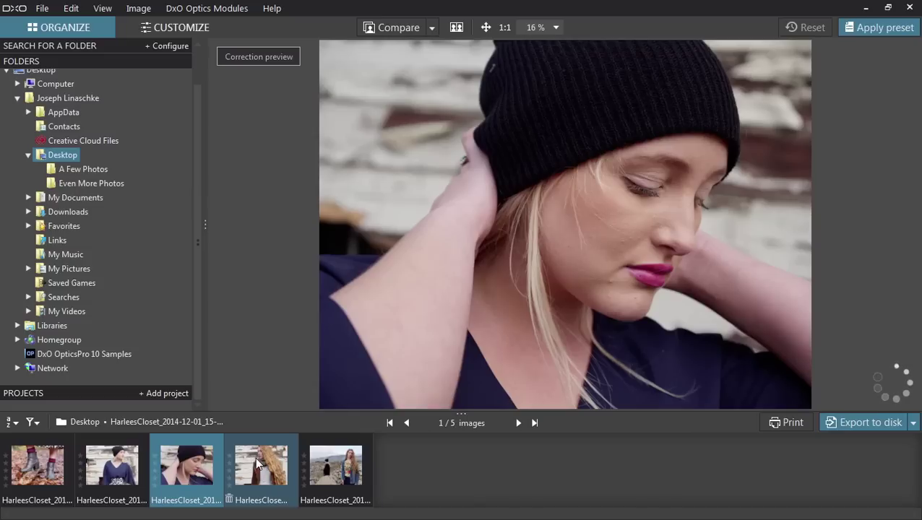
pyautogui.click(256, 457)
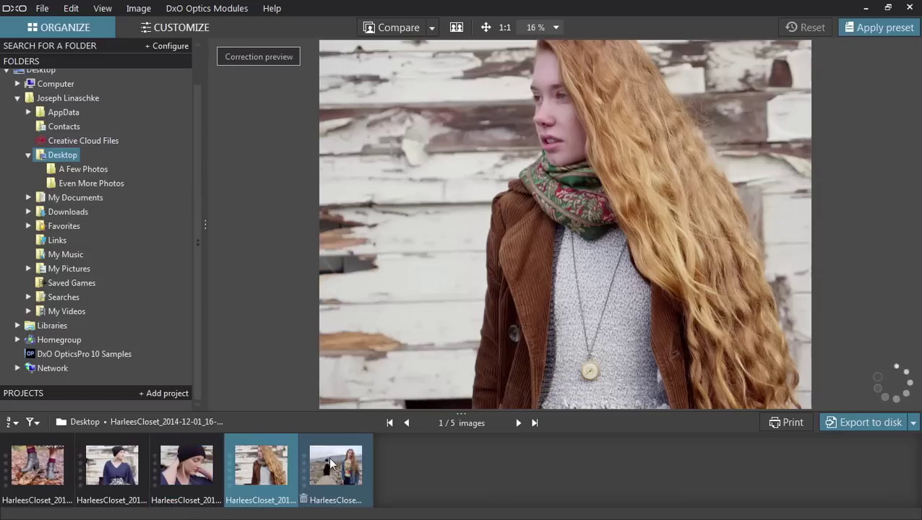
# Step: Open A Few Photos, cancel the Optics Module installer, and select the Even More Photos folder
pyautogui.click(83, 169)
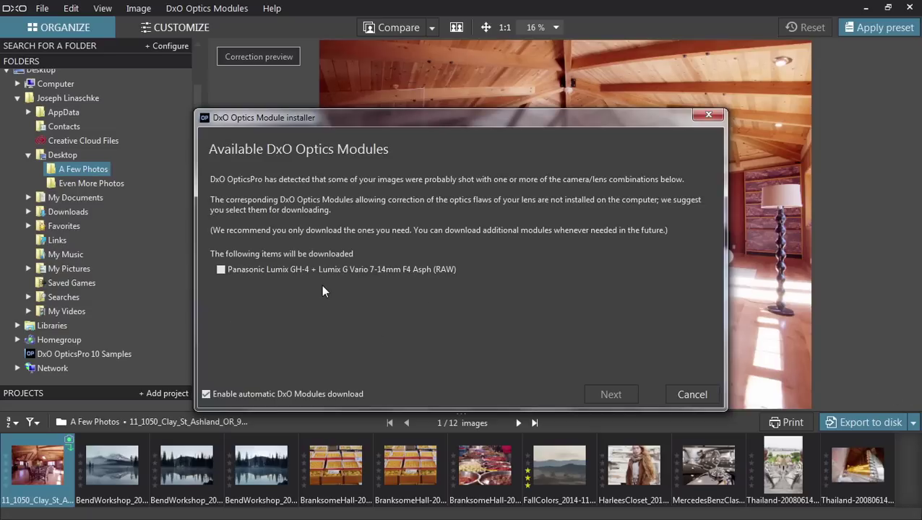
pyautogui.click(686, 395)
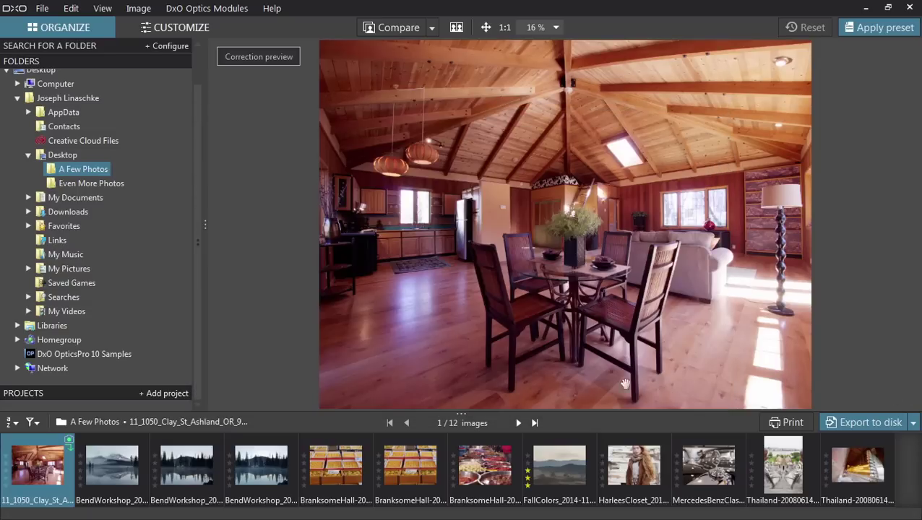
pyautogui.click(98, 184)
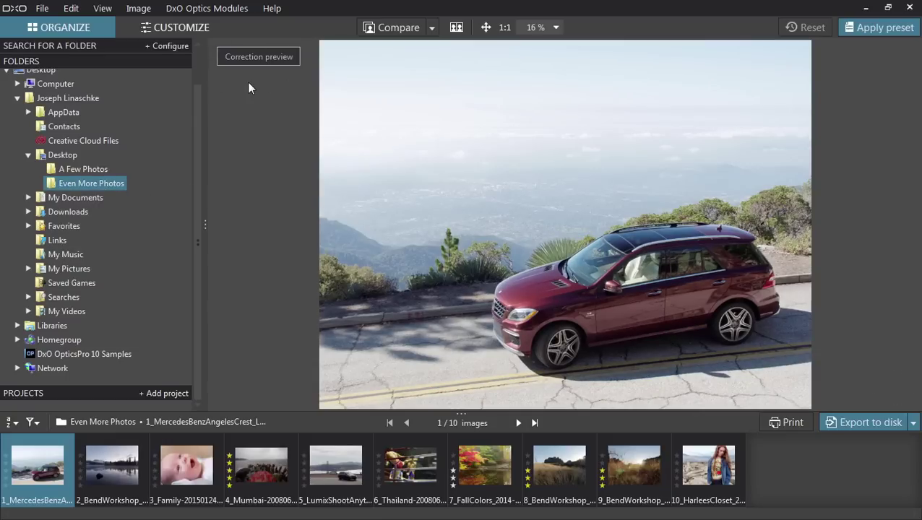
# Step: Compare the 2_BendWorkshop lake photo before and after correction, then select 3_Family
pyautogui.click(114, 468)
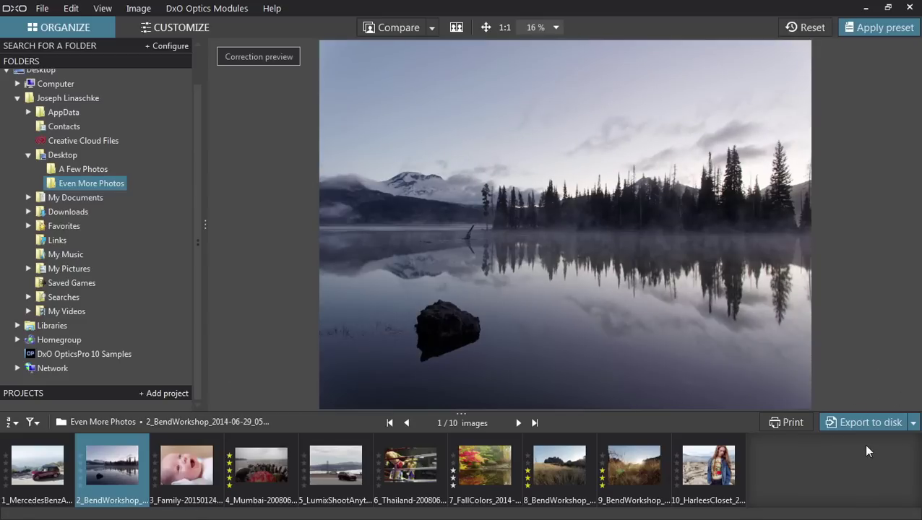
pyautogui.click(376, 29)
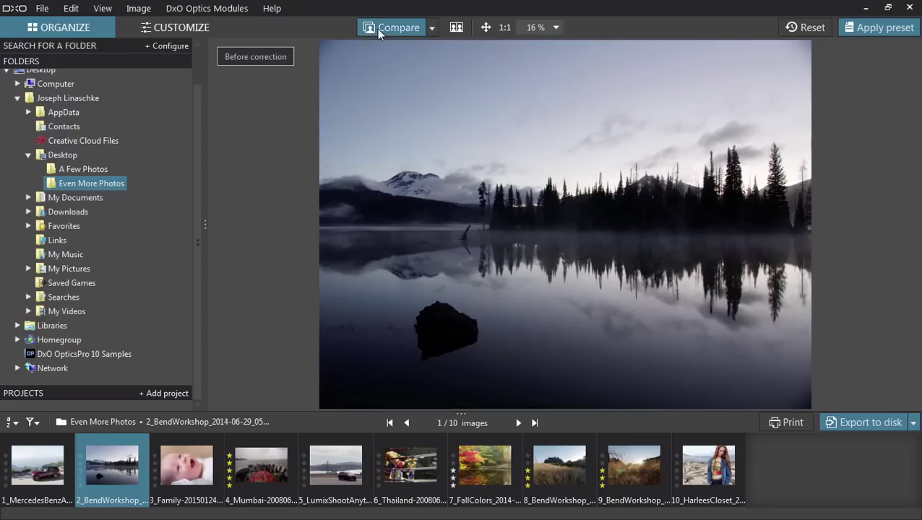
pyautogui.click(376, 28)
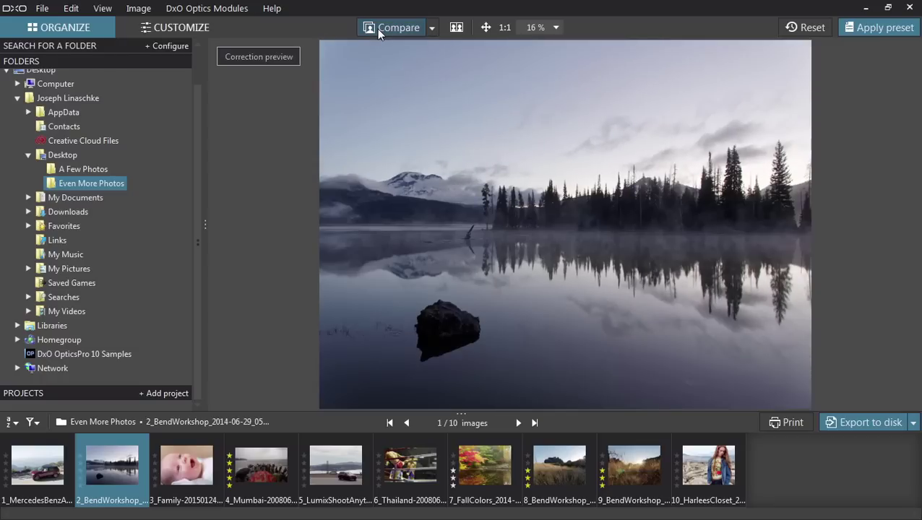
pyautogui.click(377, 29)
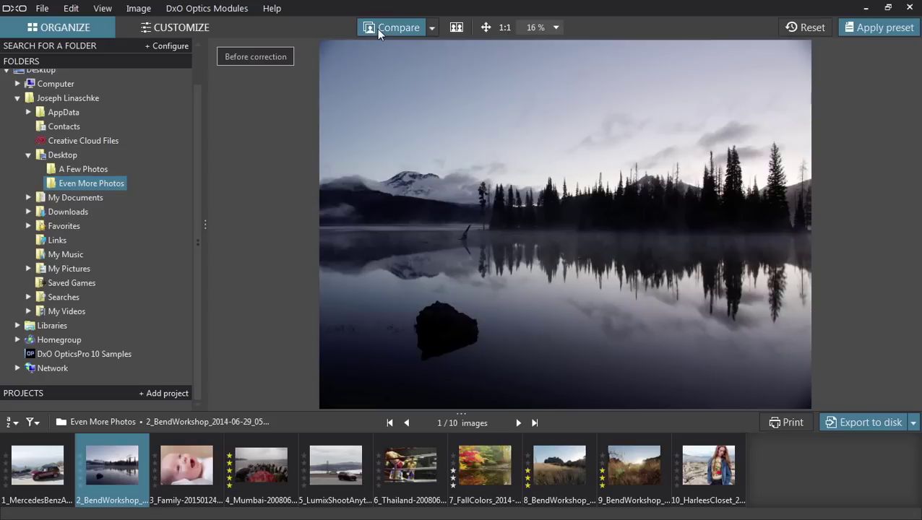
pyautogui.click(377, 29)
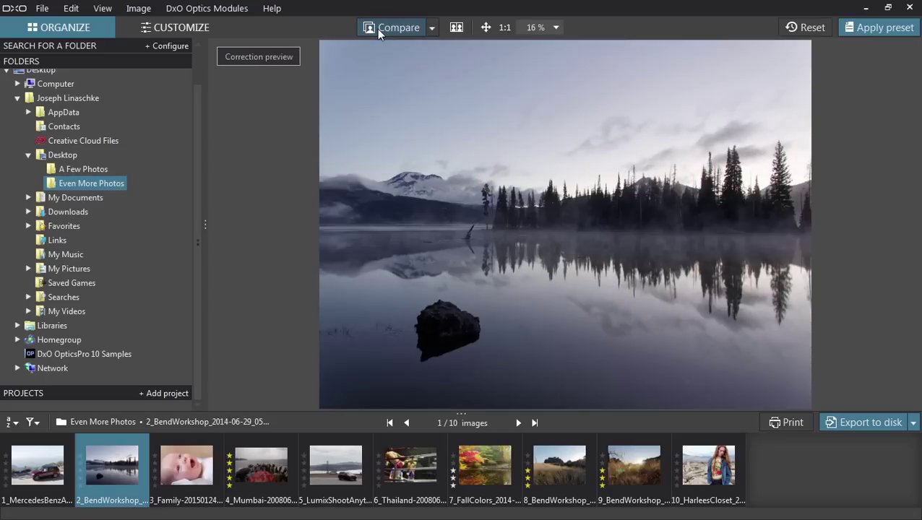
pyautogui.click(377, 29)
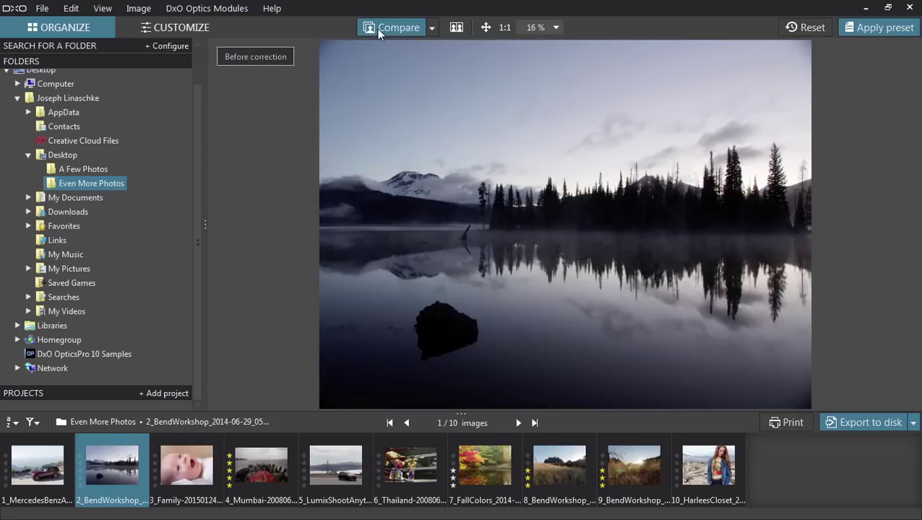
pyautogui.click(376, 29)
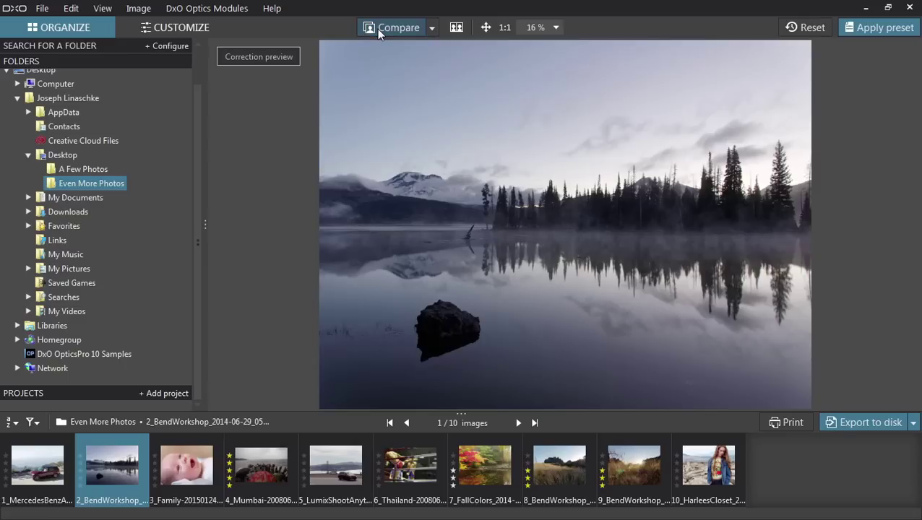
pyautogui.click(377, 29)
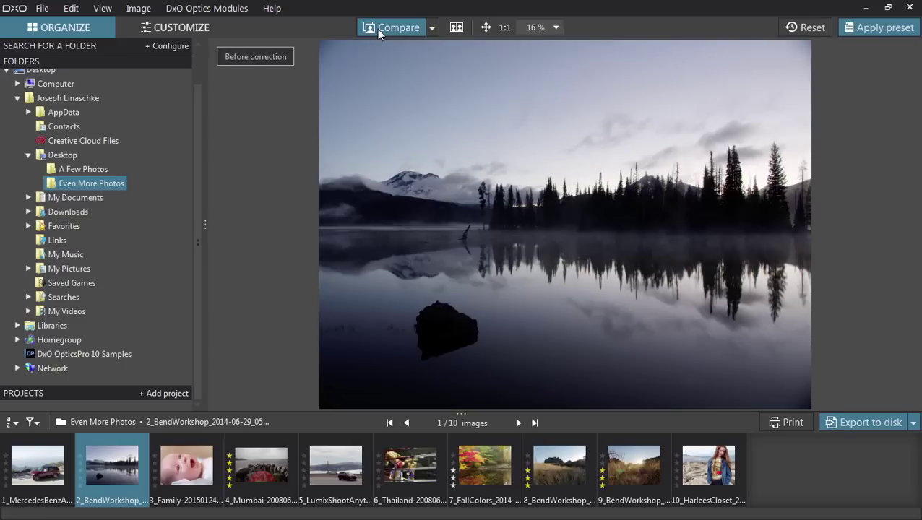
pyautogui.click(376, 29)
pyautogui.click(187, 466)
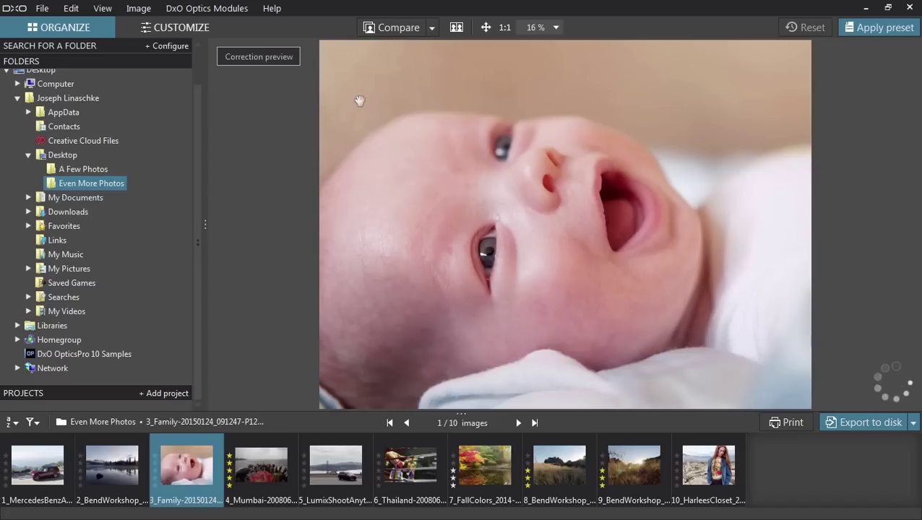
# Step: Compare the baby and 4_Mumbai photos before and after correction, then select 5_LumixShootAnything
pyautogui.click(402, 30)
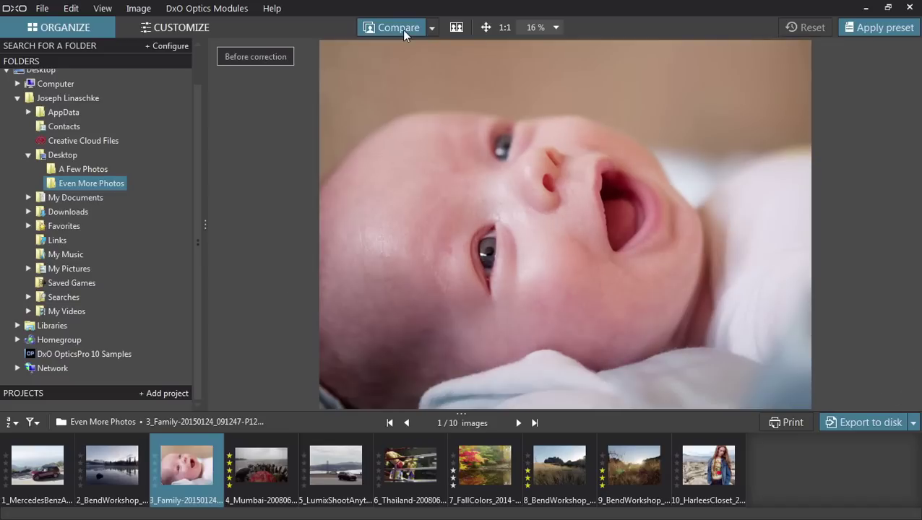
pyautogui.click(402, 30)
pyautogui.click(271, 464)
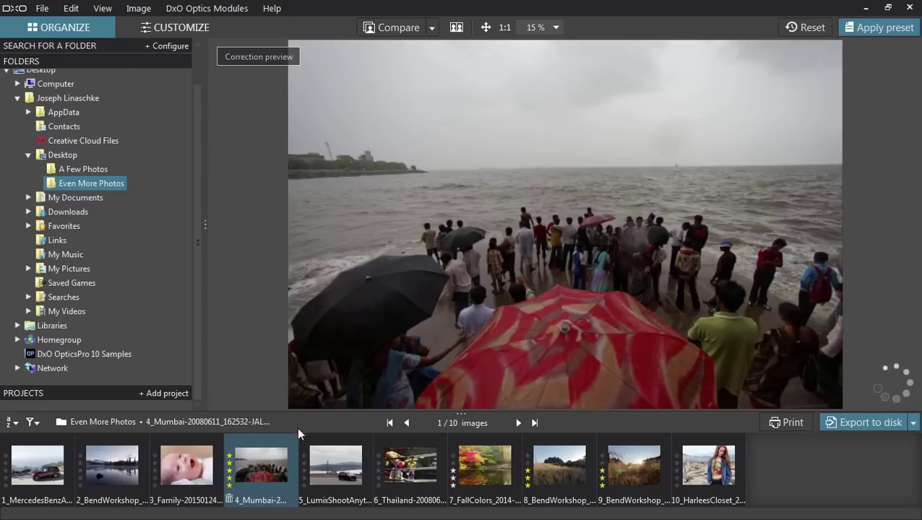
pyautogui.click(402, 30)
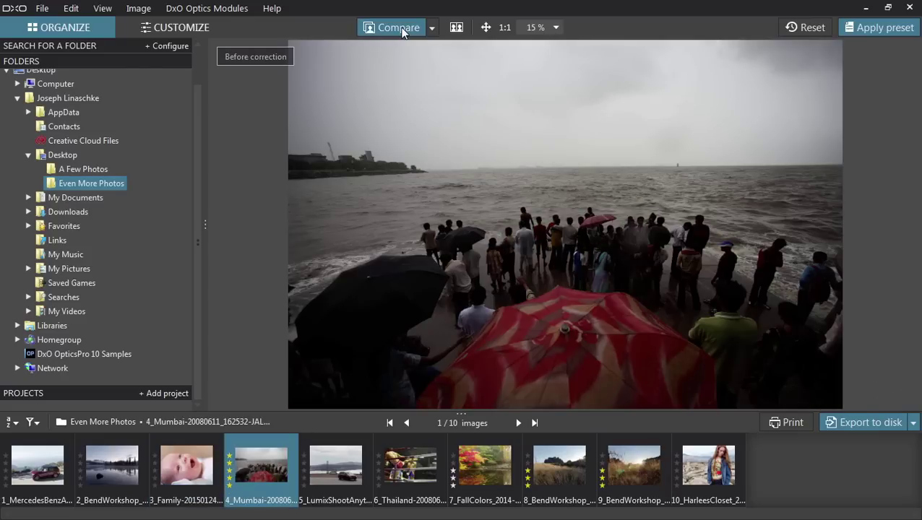
pyautogui.click(402, 30)
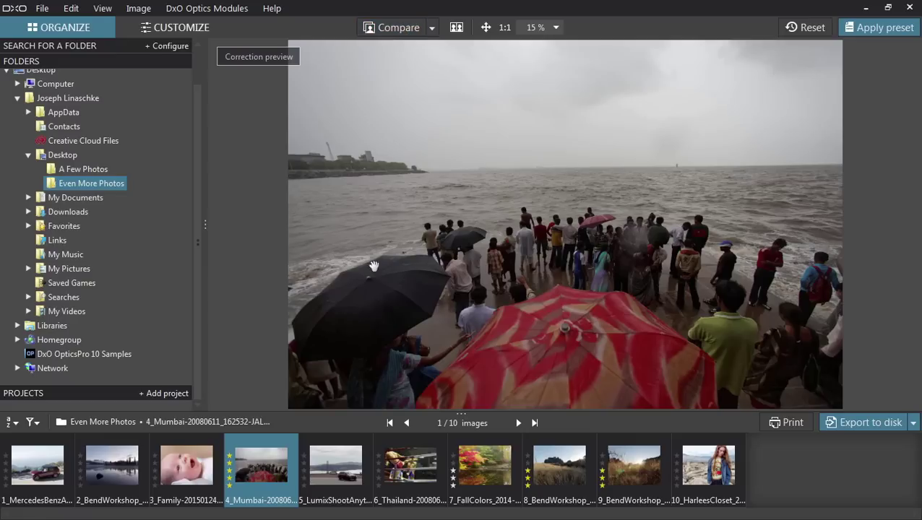
pyautogui.click(340, 463)
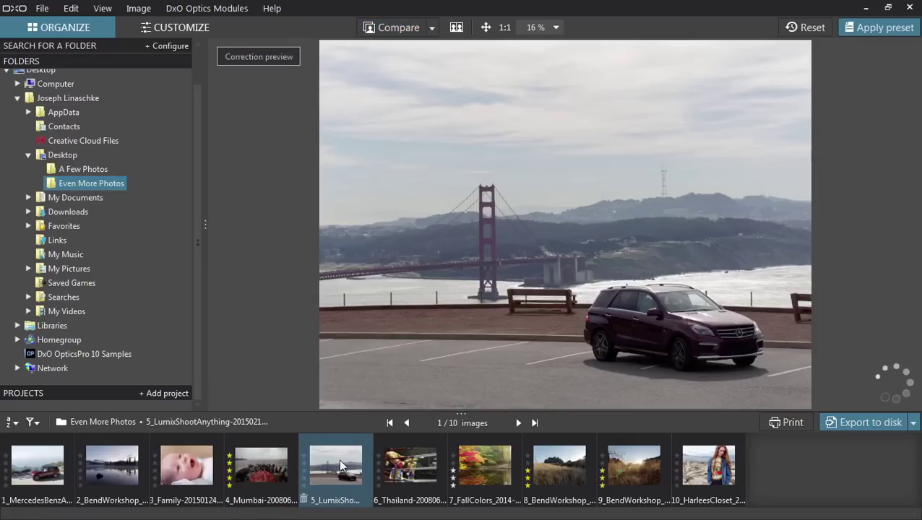
# Step: Browse the Portrait and Landscape and Black & White presets, close the gallery unapplied, and enter Customize
pyautogui.click(870, 28)
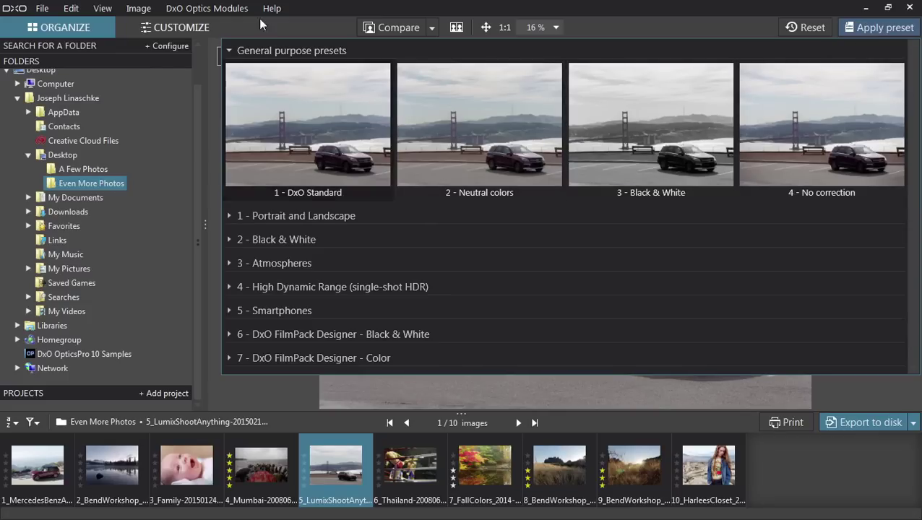
pyautogui.click(278, 216)
pyautogui.scroll(-3, 276, 215)
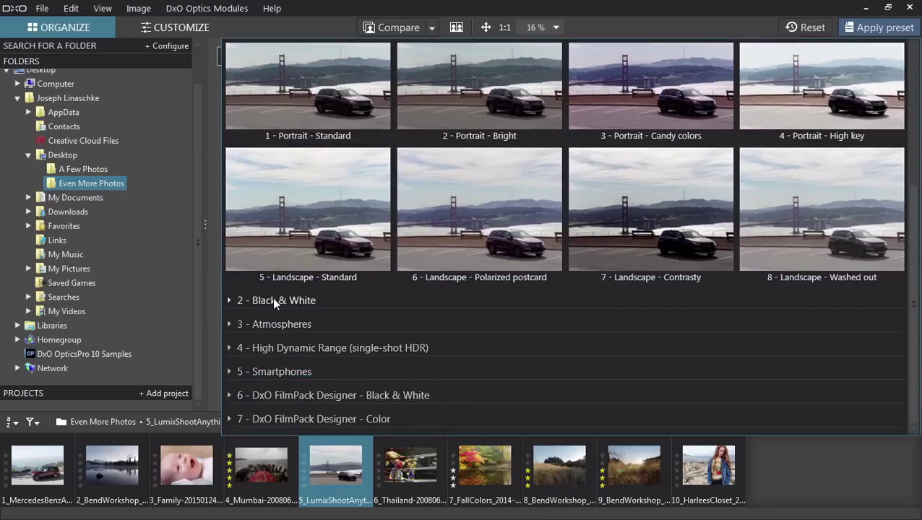
pyautogui.click(272, 301)
pyautogui.scroll(-4, 273, 304)
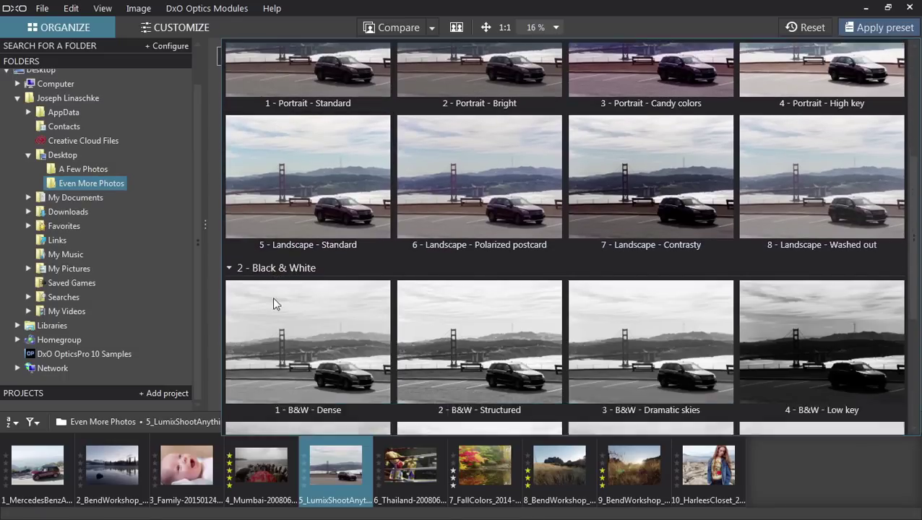
pyautogui.scroll(6, 273, 300)
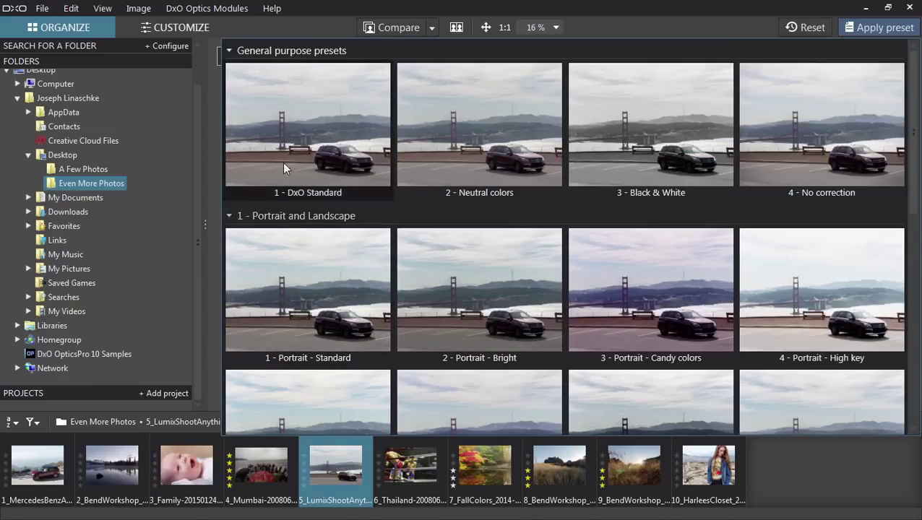
pyautogui.click(325, 151)
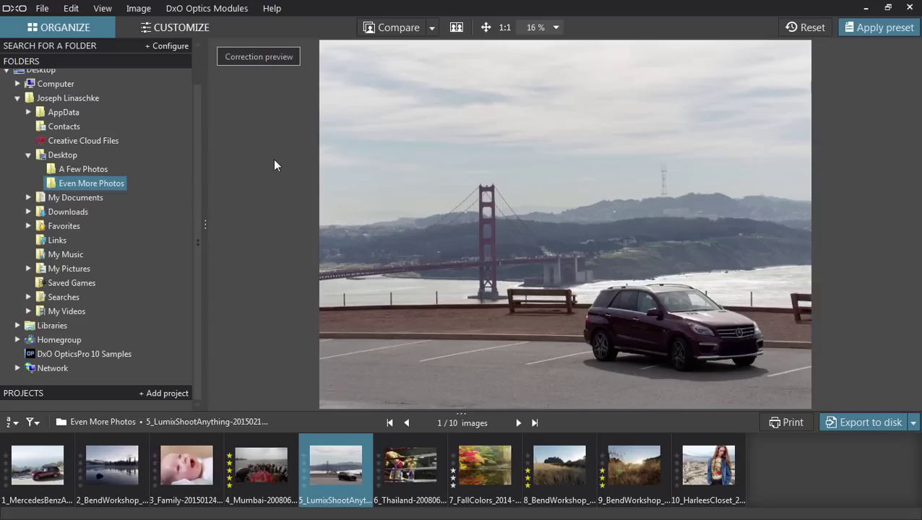
pyautogui.click(167, 28)
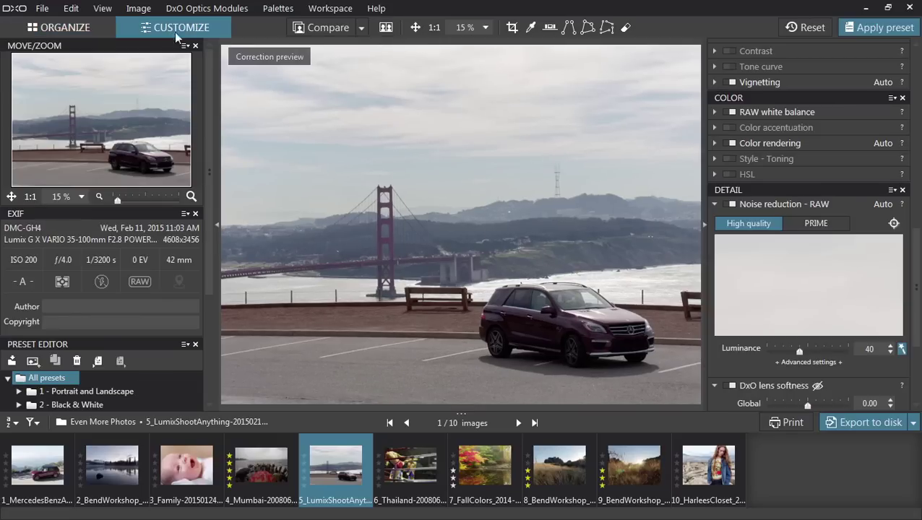
# Step: Turn off DxO Smart Lighting on the Golden Gate photo
pyautogui.moveTo(919, 289); pyautogui.dragTo(917, 41)
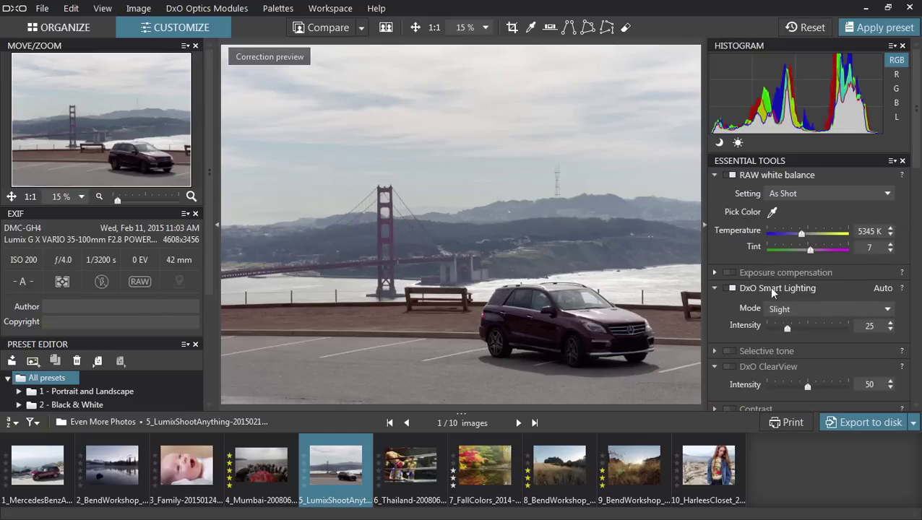
pyautogui.click(732, 289)
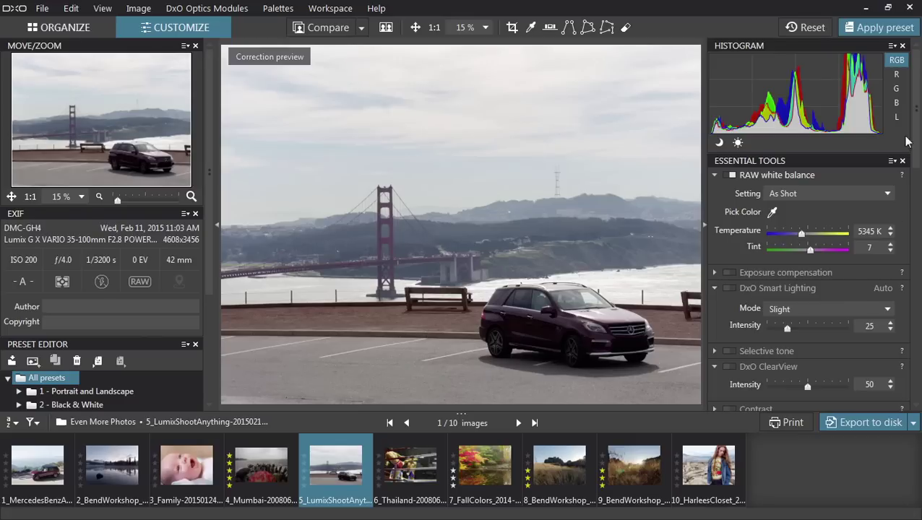
pyautogui.scroll(-10, 804, 269)
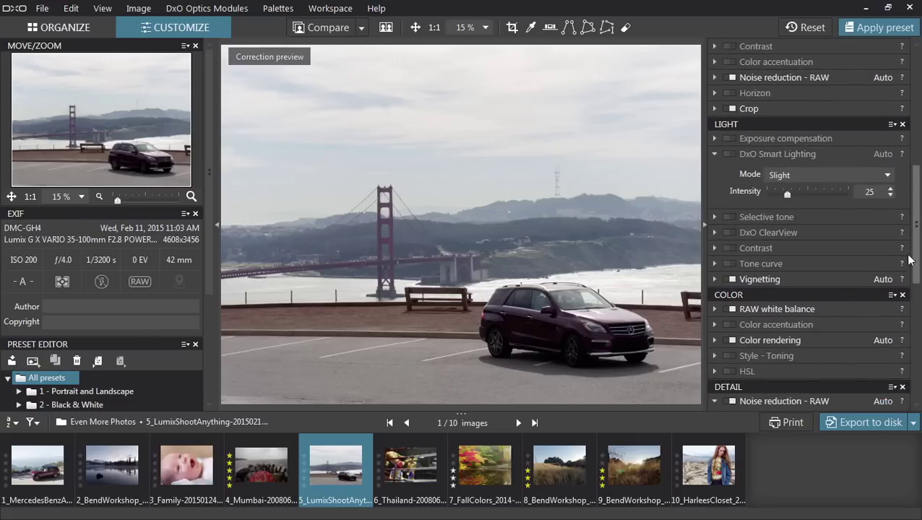
# Step: Toggle Vignetting correction, enable DxO ClearView, and open the Thailand boxing photo
pyautogui.click(762, 257)
pyautogui.click(721, 258)
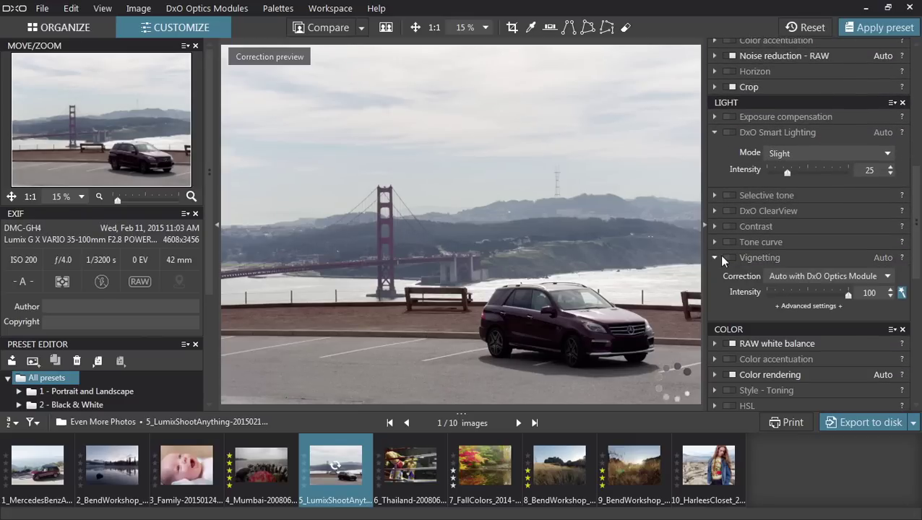
pyautogui.click(733, 211)
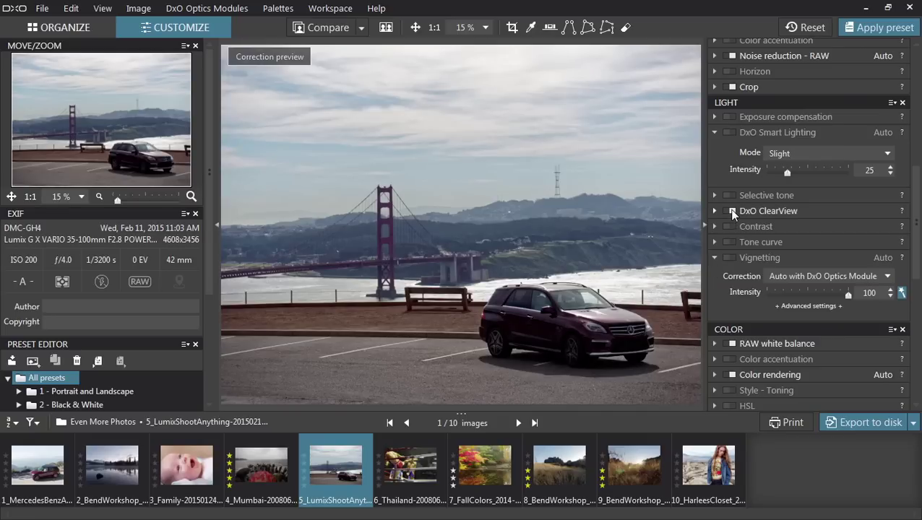
pyautogui.click(414, 457)
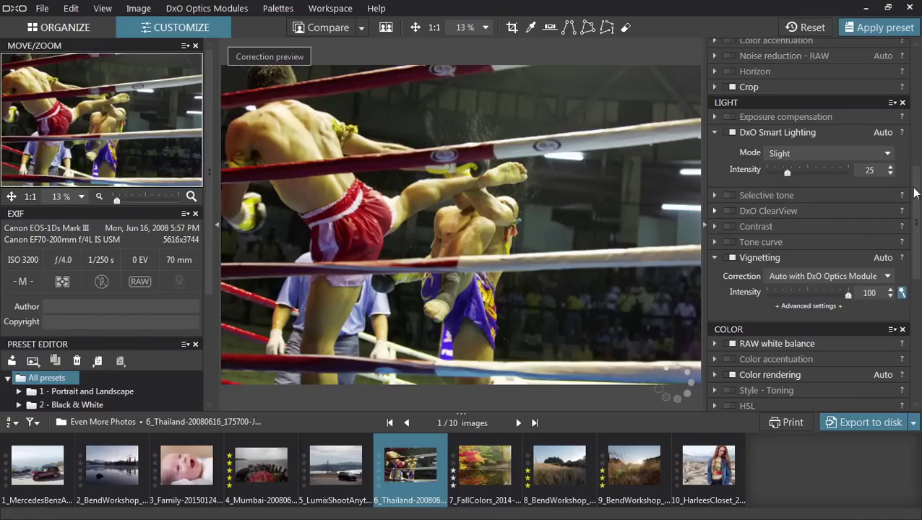
# Step: Enable RAW noise reduction in PRIME mode on the Thailand photo, then open 7_FallColors
pyautogui.scroll(-5, 917, 190)
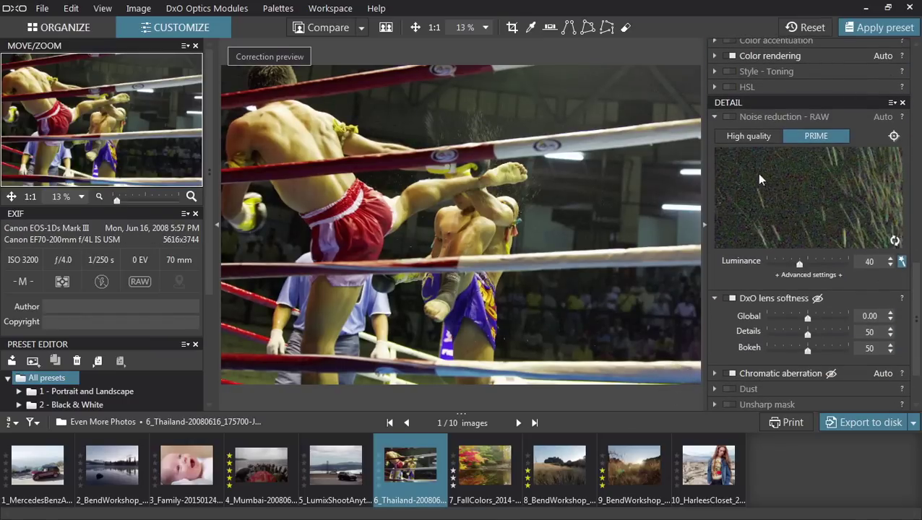
pyautogui.click(731, 115)
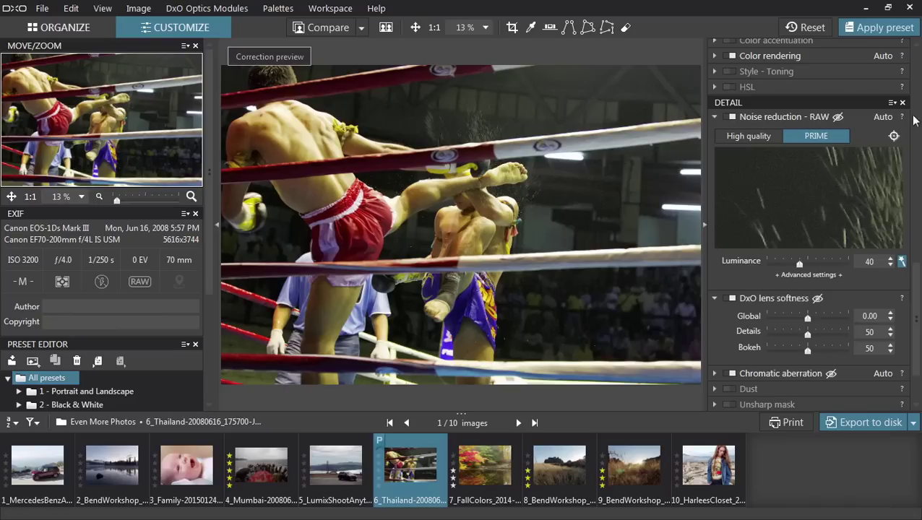
pyautogui.moveTo(900, 118)
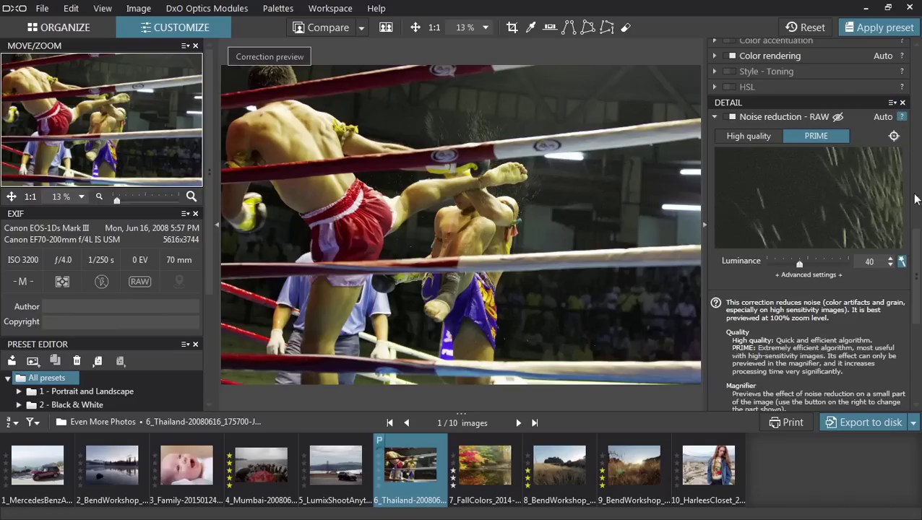
pyautogui.moveTo(914, 253); pyautogui.dragTo(916, 303)
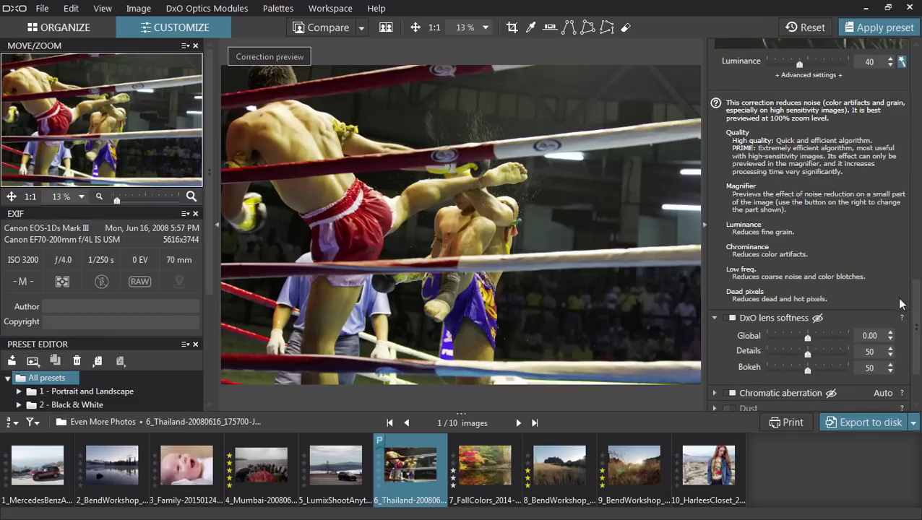
pyautogui.moveTo(915, 302); pyautogui.dragTo(915, 252)
pyautogui.click(902, 118)
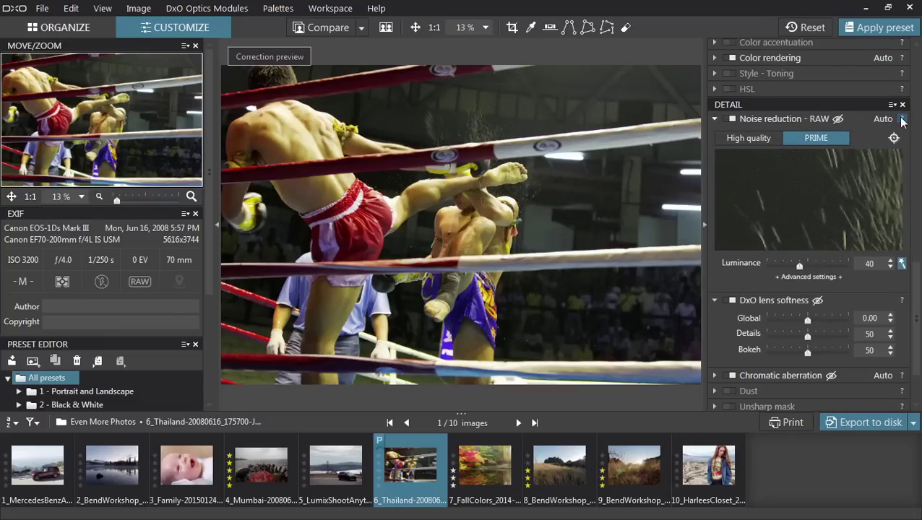
pyautogui.click(484, 461)
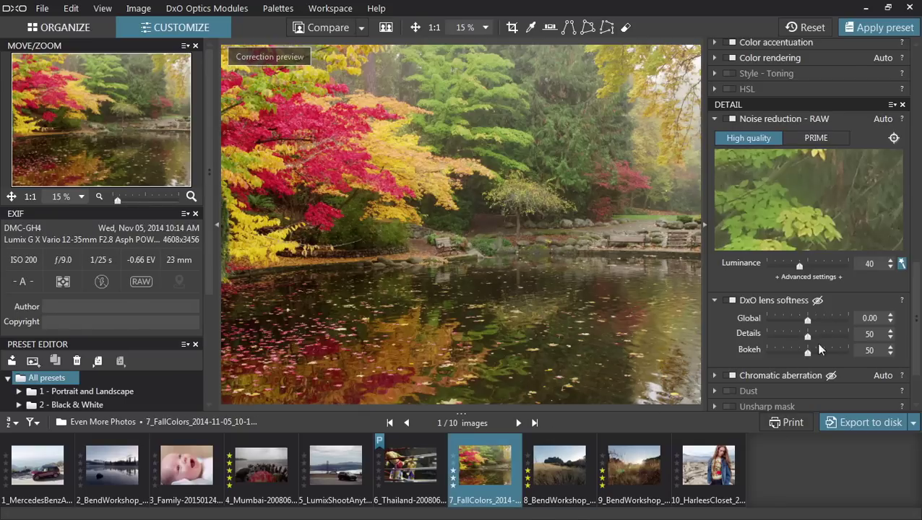
pyautogui.moveTo(914, 303); pyautogui.dragTo(914, 190)
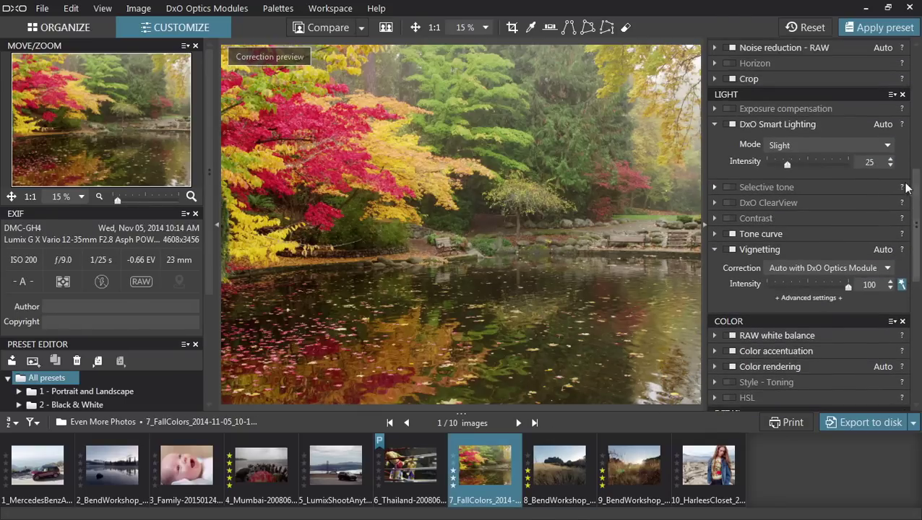
# Step: Enable ClearView on the autumn photo and set the 8_BendWorkshop photo's Smart Lighting to Strong
pyautogui.click(727, 203)
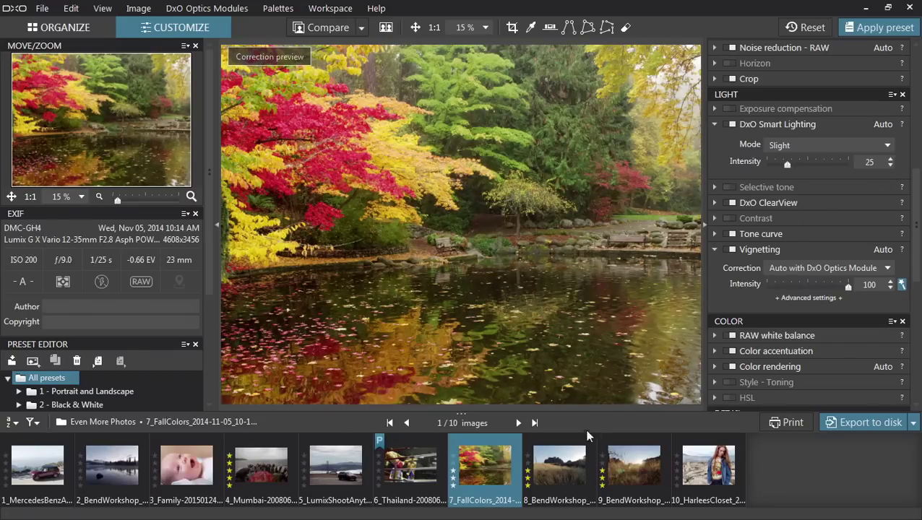
pyautogui.click(553, 464)
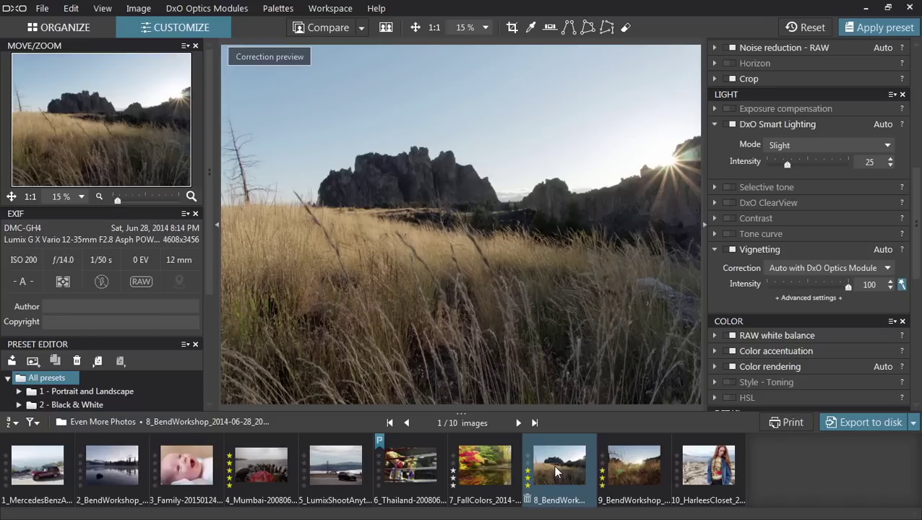
pyautogui.click(804, 146)
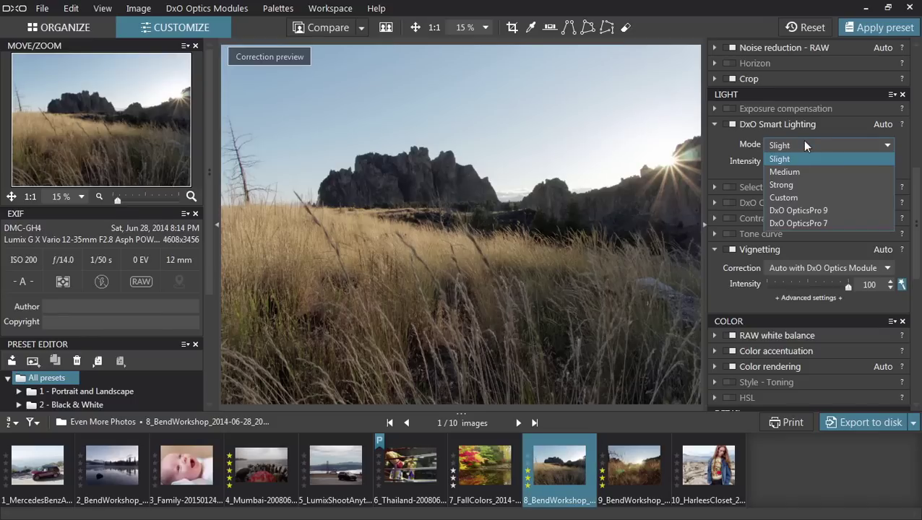
pyautogui.click(797, 187)
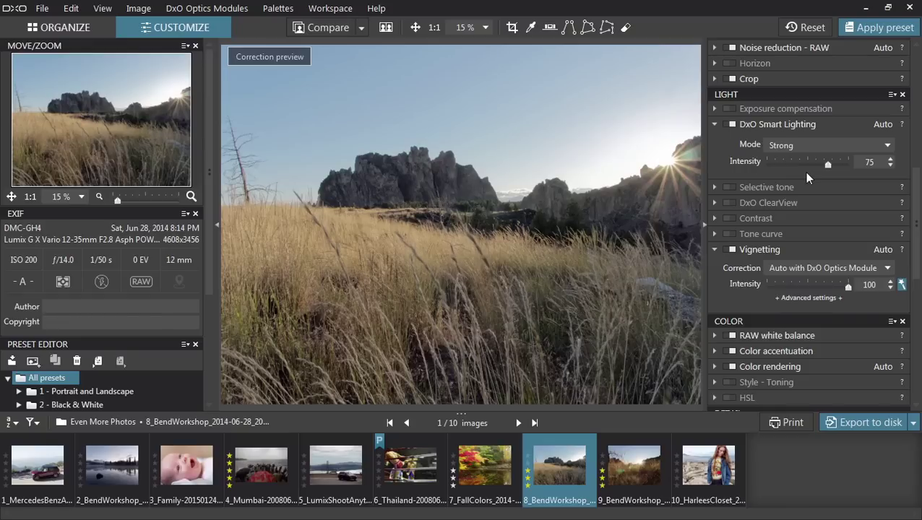
pyautogui.moveTo(915, 216); pyautogui.dragTo(916, 100)
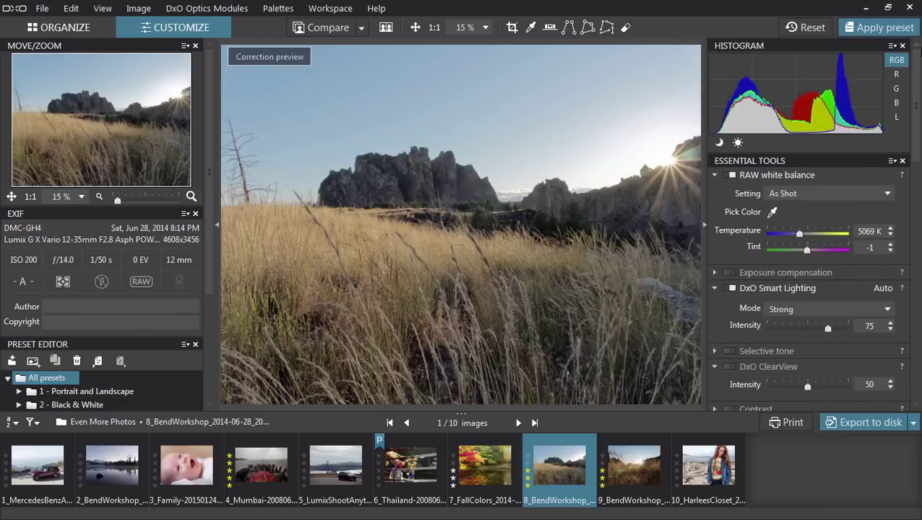
pyautogui.scroll(-5, 52, 266)
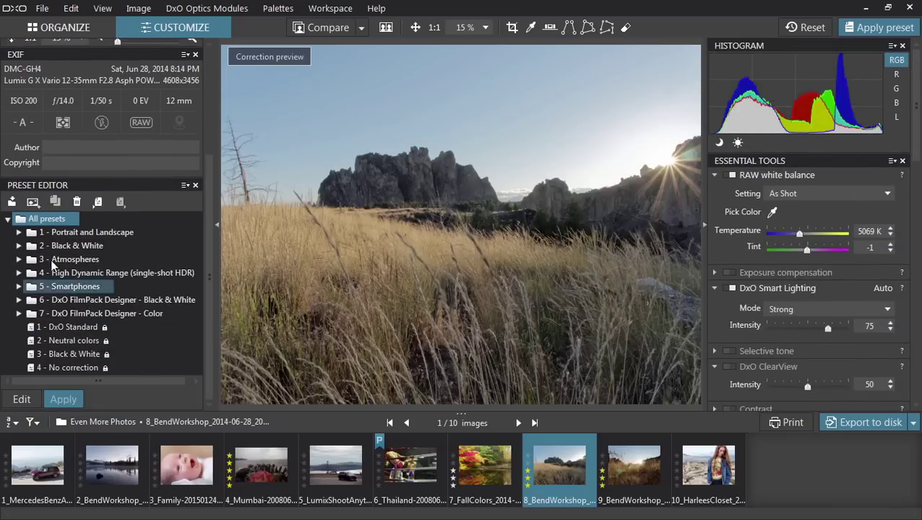
# Step: Save the current settings as preset 'HDR-ish reduced saturation' and check it in the preset gallery
pyautogui.click(32, 201)
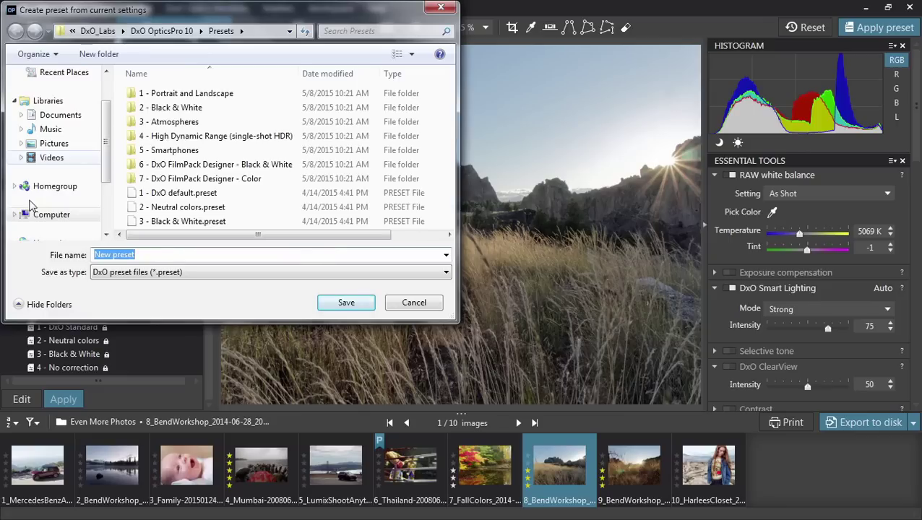
pyautogui.write('HDR-is')
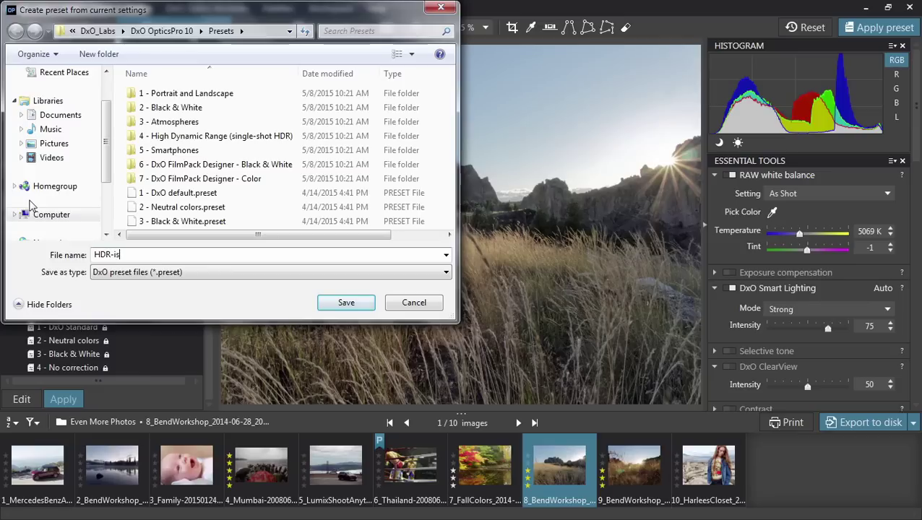
pyautogui.write('h reduced saturation')
pyautogui.click(345, 302)
pyautogui.click(869, 27)
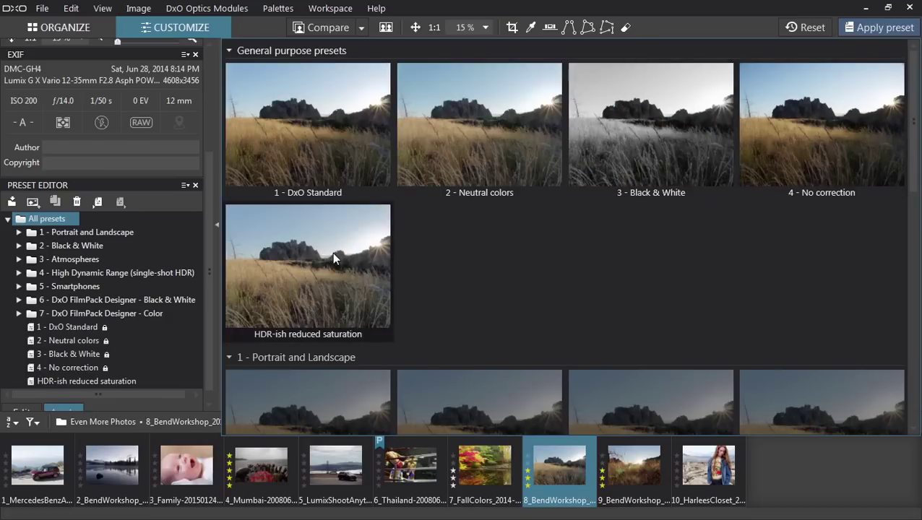
pyautogui.click(871, 29)
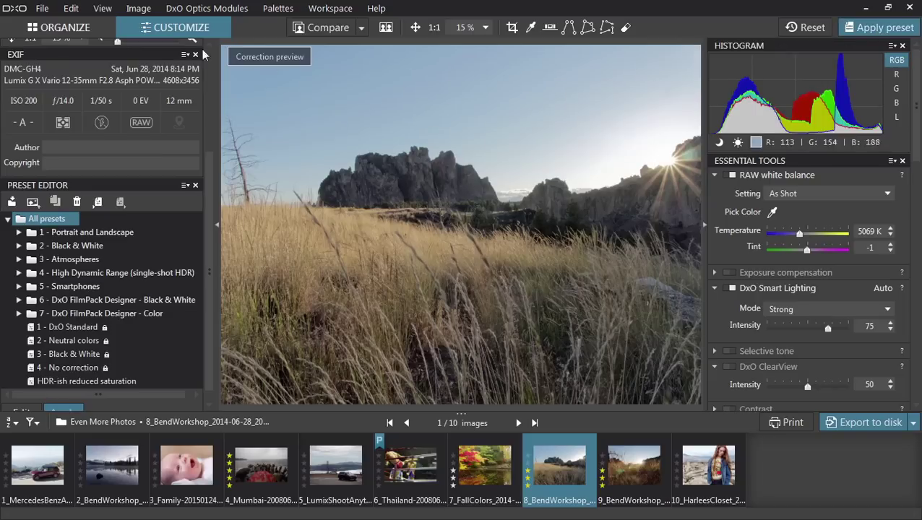
# Step: Copy the sunset photo's corrections, paste them onto photo 9, then open 10_HarleesCloset
pyautogui.click(128, 8)
pyautogui.click(131, 60)
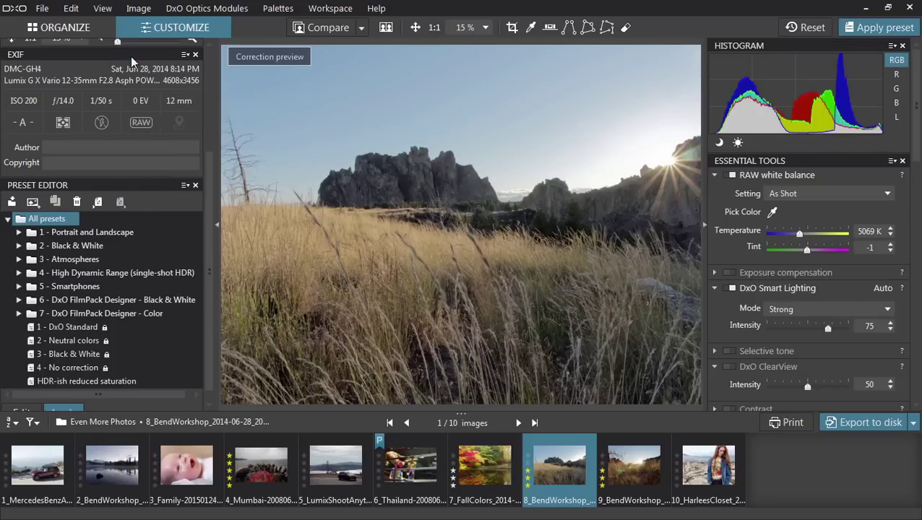
pyautogui.click(634, 468)
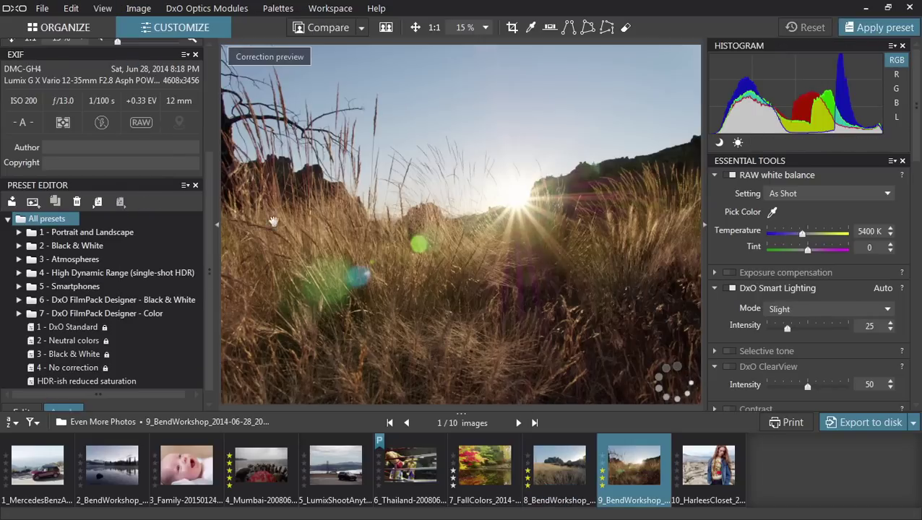
pyautogui.click(138, 9)
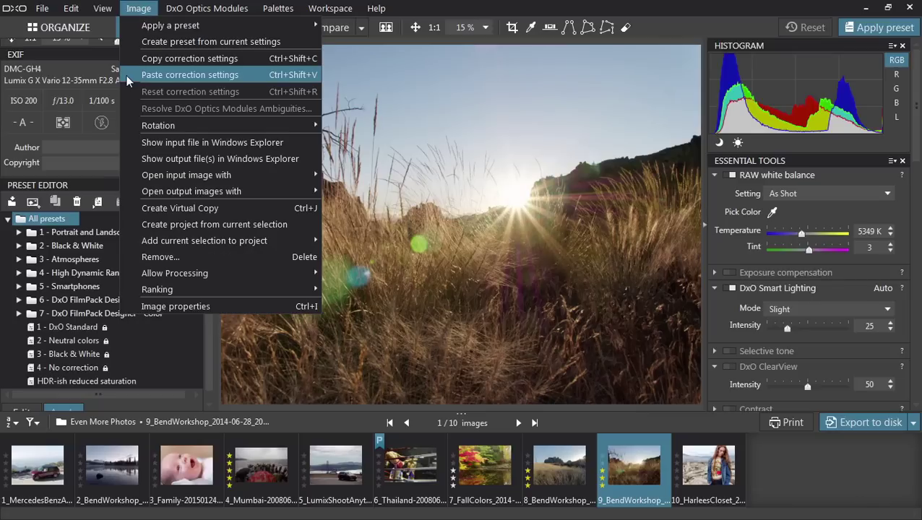
pyautogui.click(189, 75)
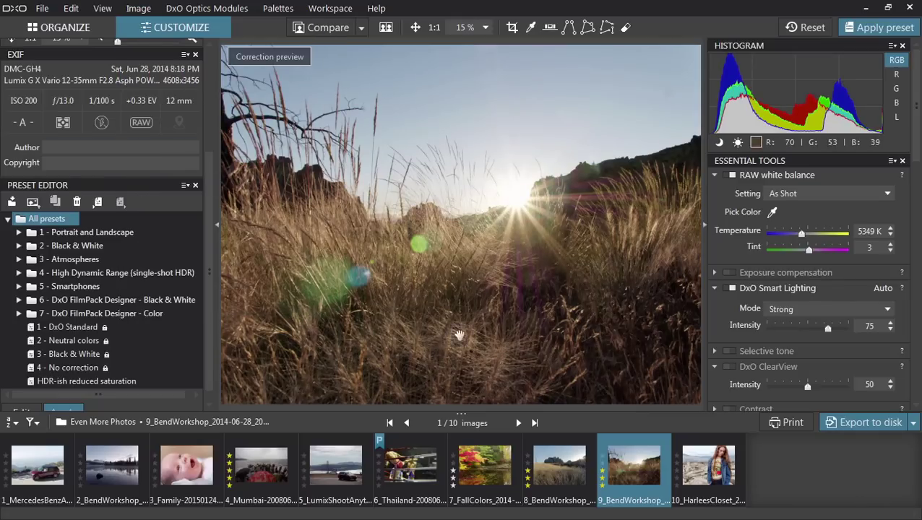
pyautogui.click(715, 466)
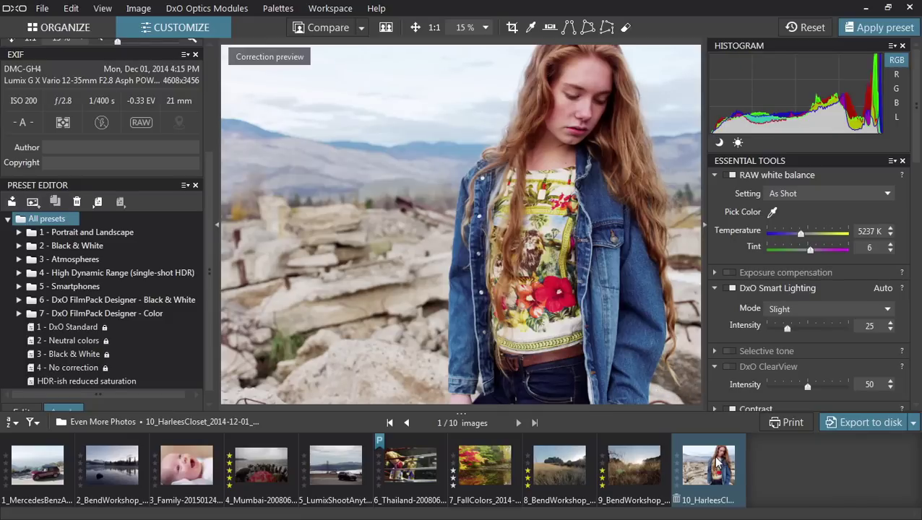
# Step: Turn off Contrast on the portrait and review Export to disk options, keeping JPEG, without exporting
pyautogui.scroll(-3, 850, 268)
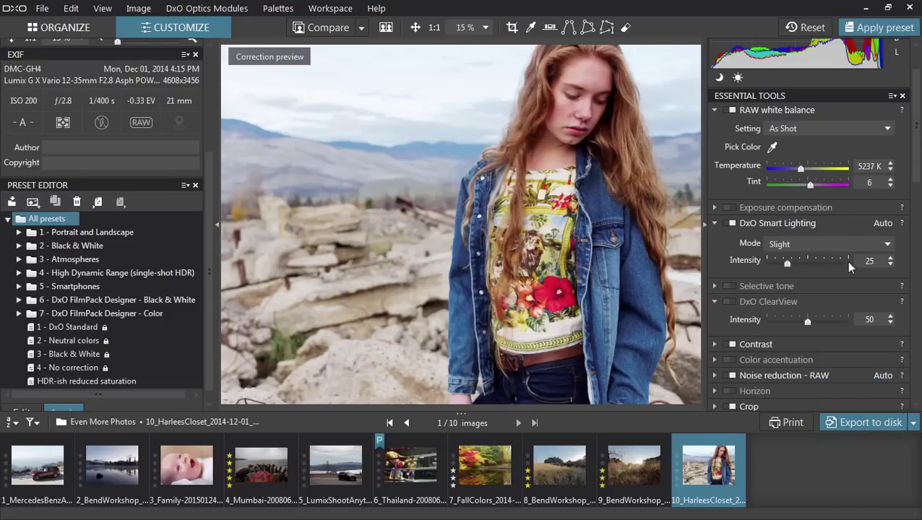
pyautogui.click(730, 345)
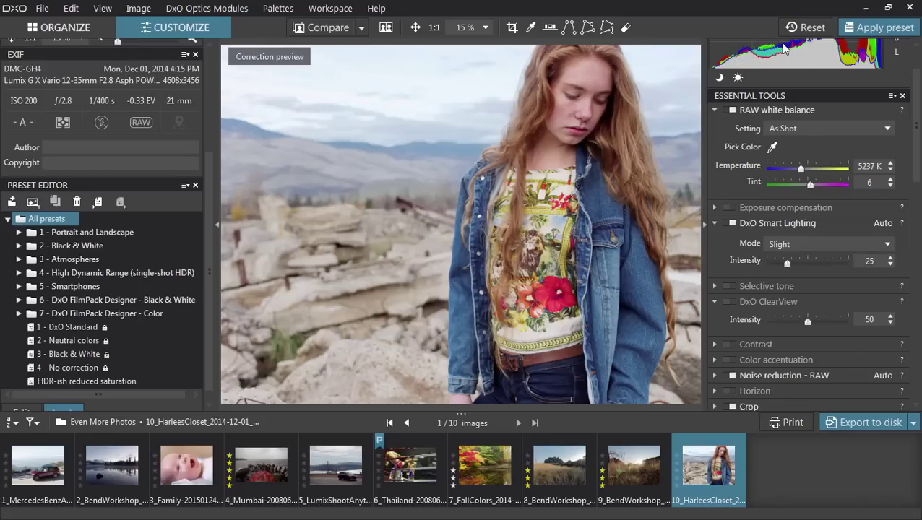
pyautogui.click(871, 423)
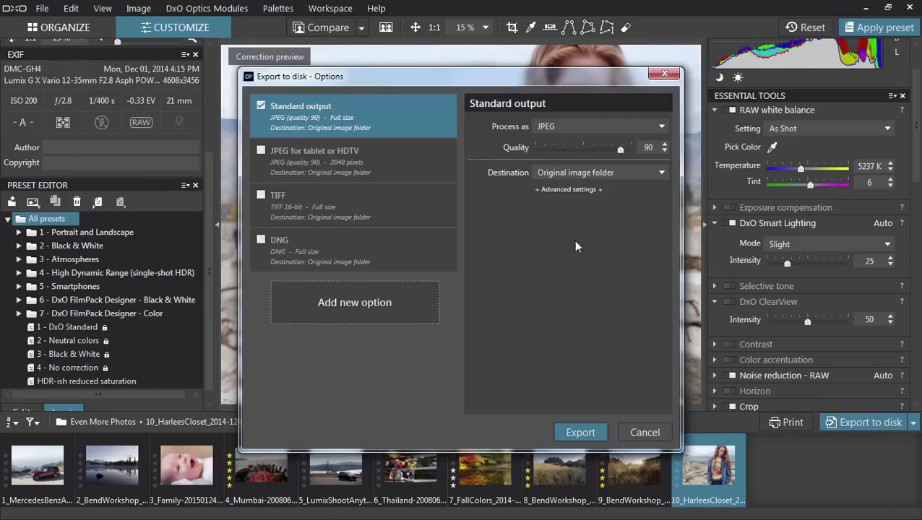
pyautogui.click(571, 127)
pyautogui.click(496, 126)
pyautogui.click(644, 432)
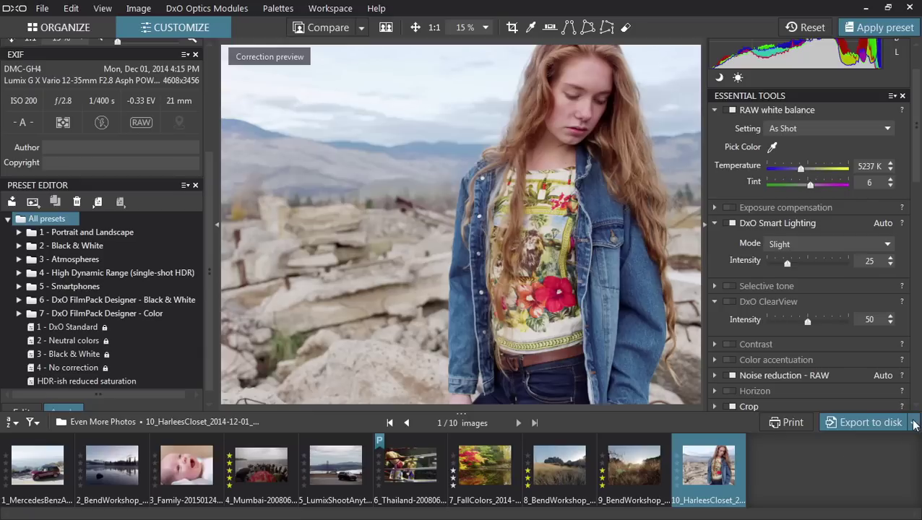
# Step: Review the Export to application options, browsing for an application and checking Action, without exporting
pyautogui.click(914, 425)
pyautogui.click(871, 459)
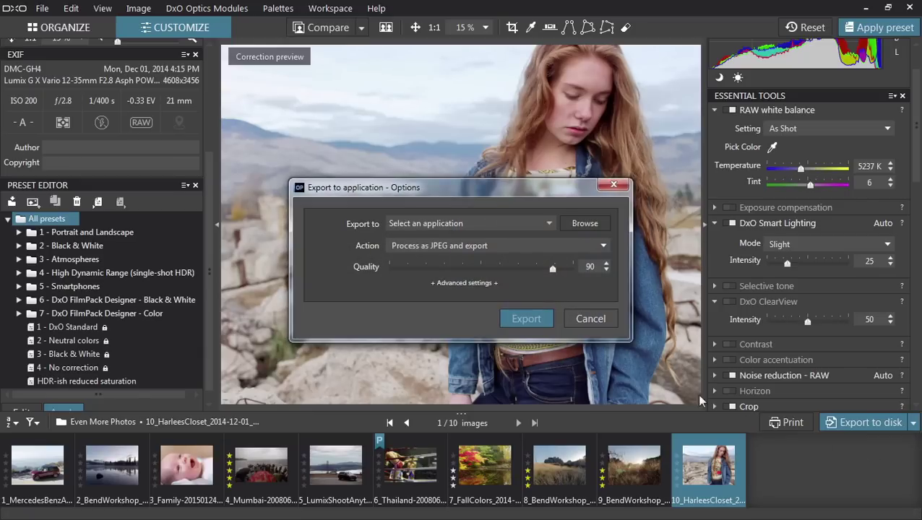
pyautogui.click(585, 223)
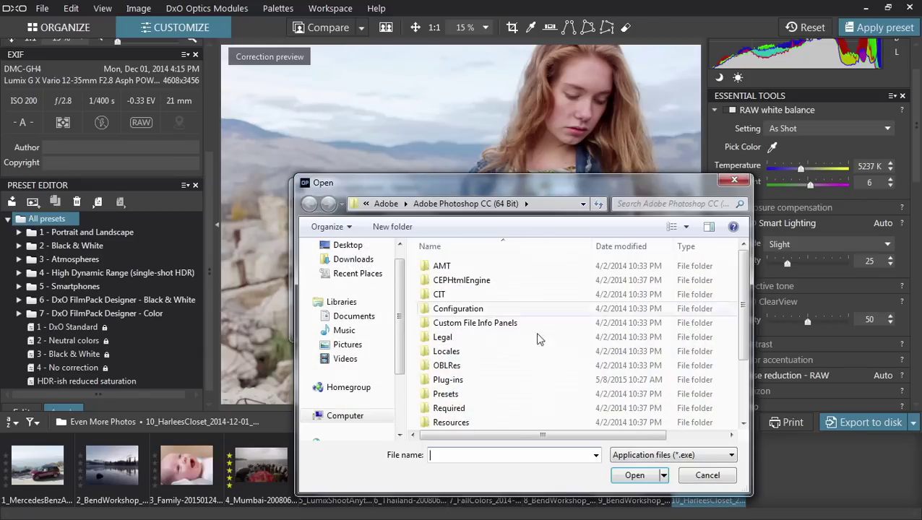
pyautogui.click(695, 472)
pyautogui.click(562, 246)
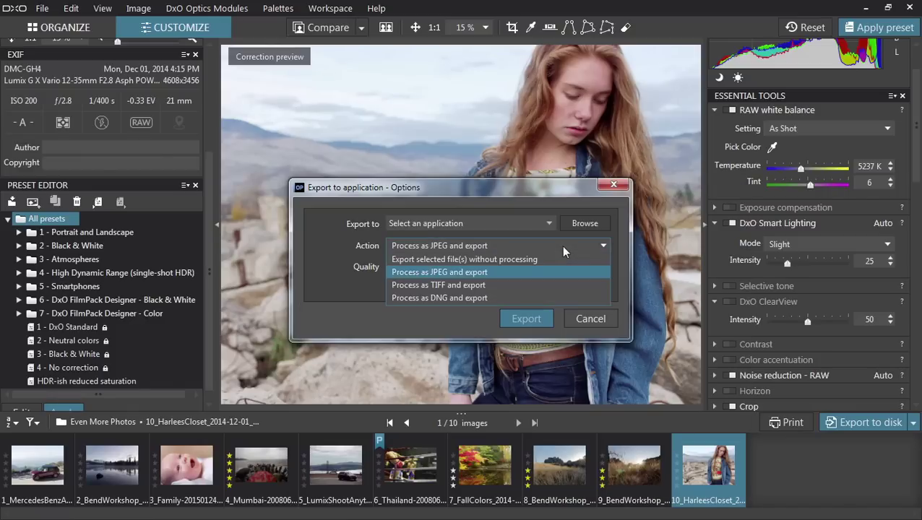
pyautogui.click(561, 246)
pyautogui.click(590, 318)
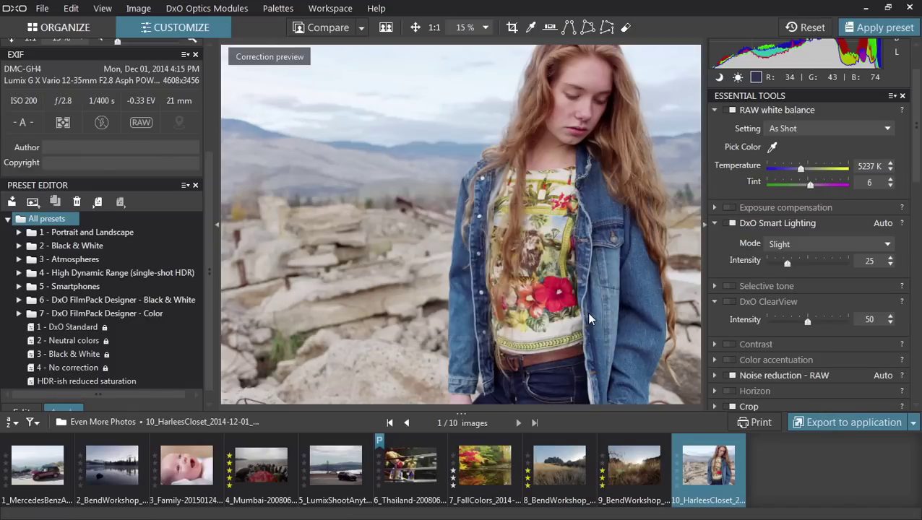
pyautogui.click(914, 423)
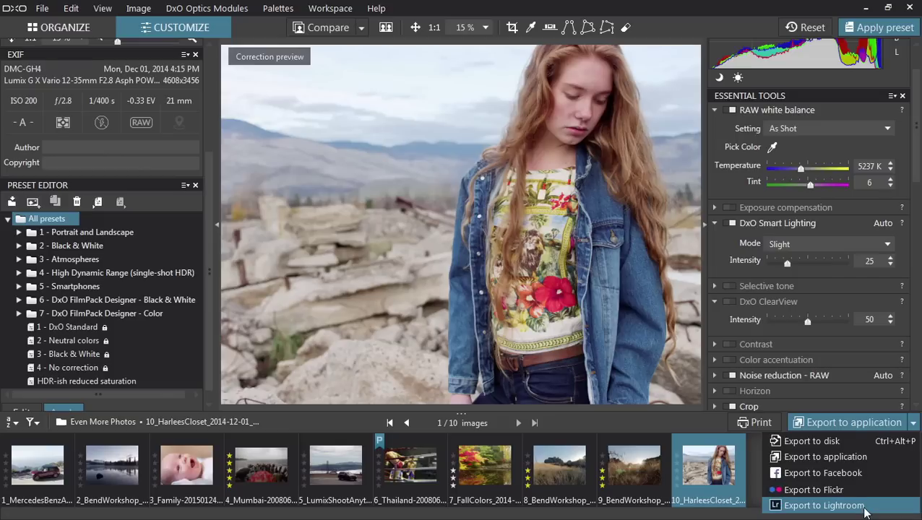
pyautogui.click(850, 410)
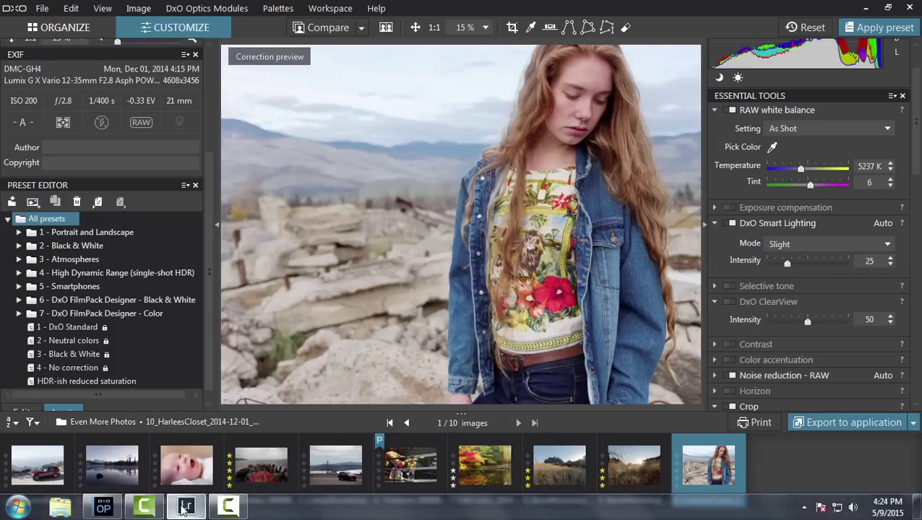
# Step: In Lightroom, send the misty mountain lake photo to DxO OpticsPro 10 via Plug-in Extras
pyautogui.click(185, 508)
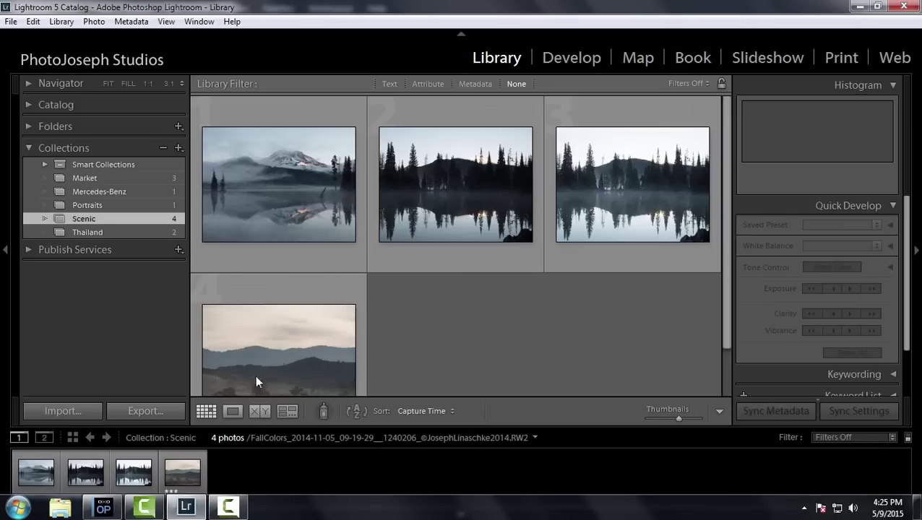
pyautogui.click(271, 215)
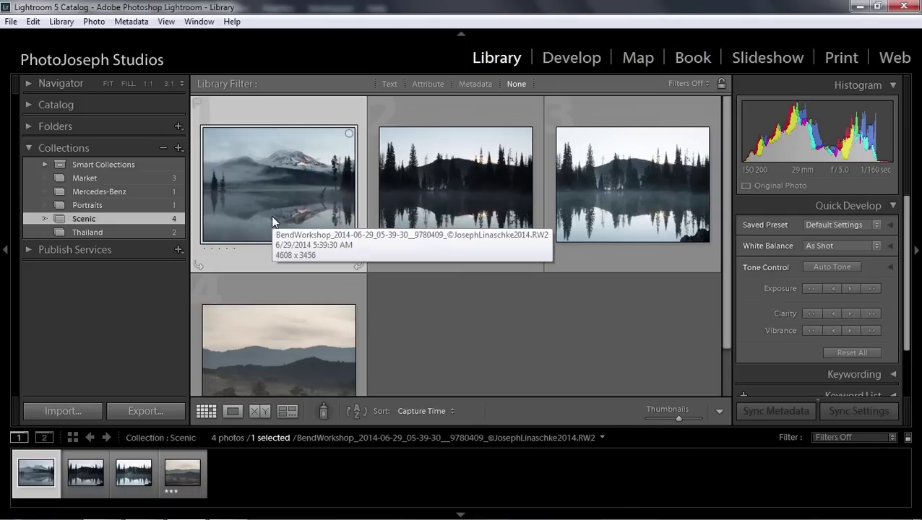
pyautogui.click(11, 21)
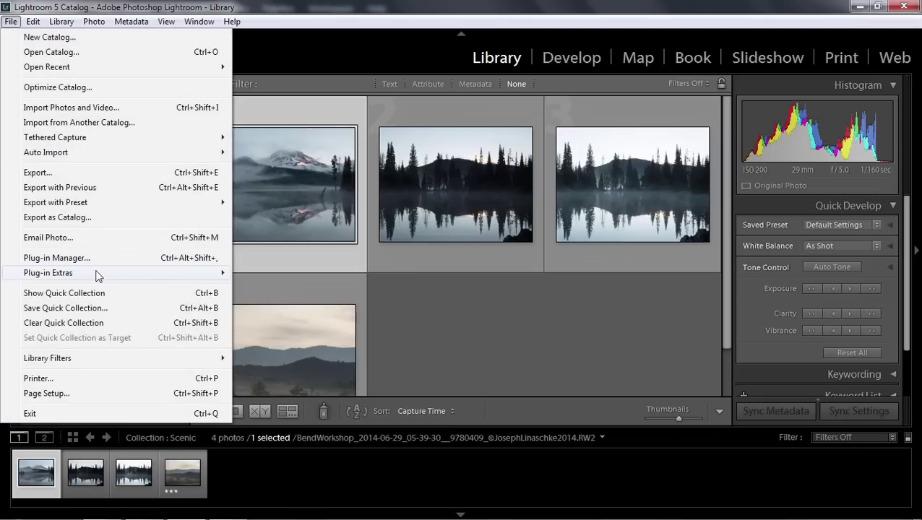
pyautogui.moveTo(100, 274)
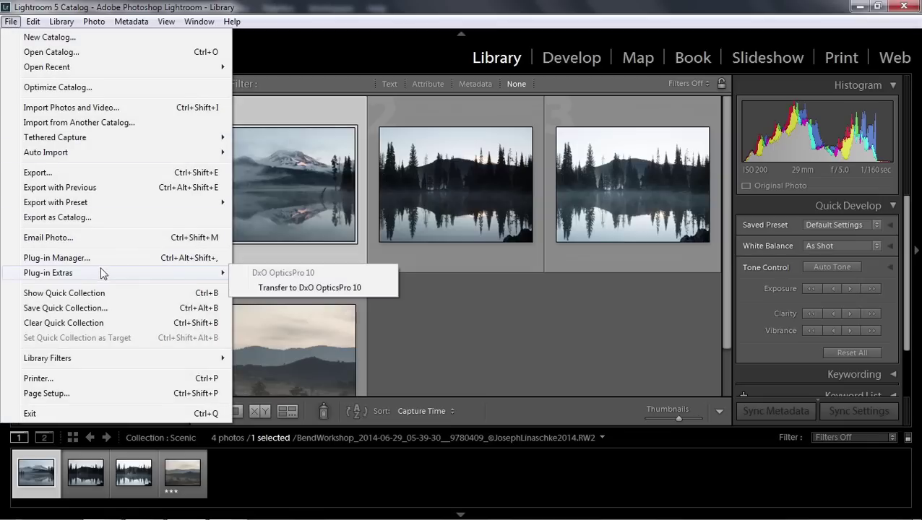
pyautogui.click(249, 289)
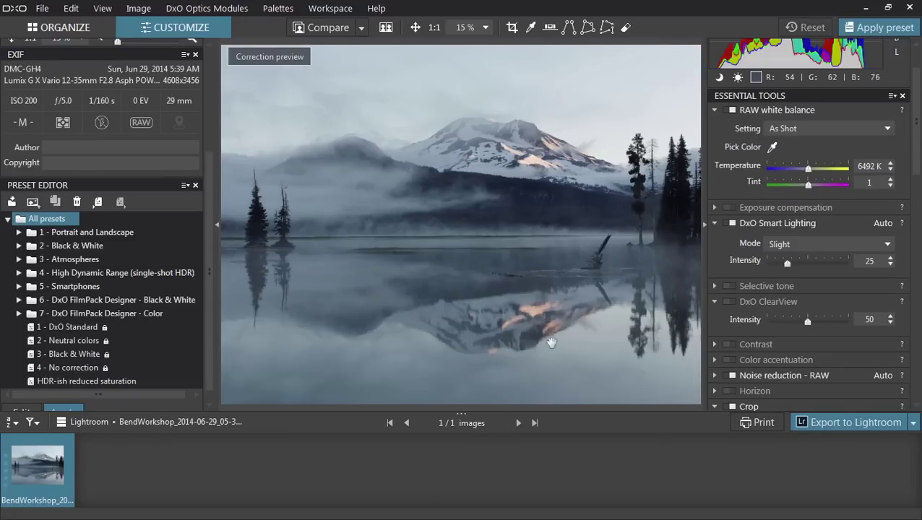
# Step: Enable DxO ClearView, then export the photo to Lightroom with the chosen processing action
pyautogui.click(732, 302)
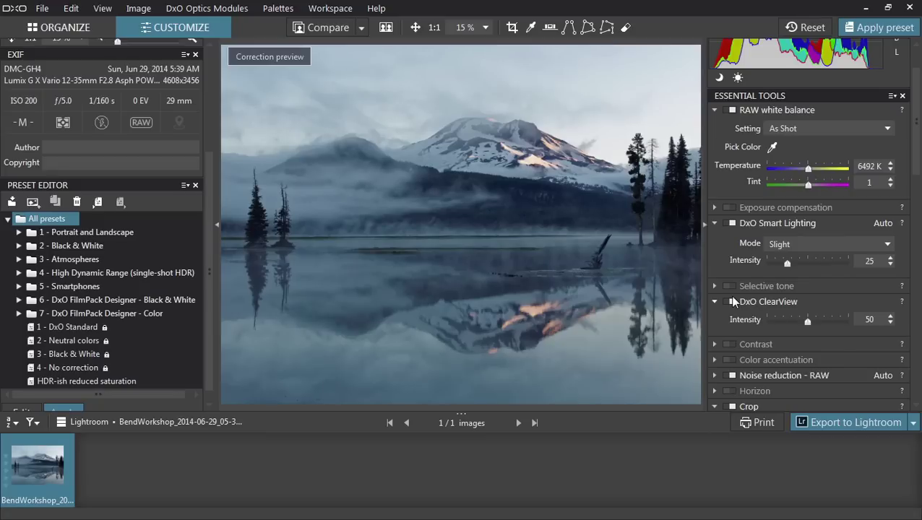
pyautogui.click(832, 423)
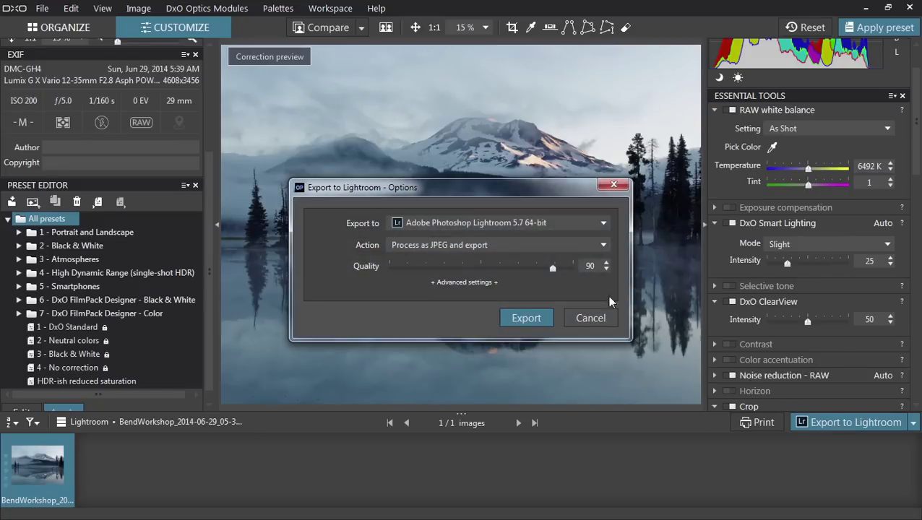
pyautogui.click(555, 247)
pyautogui.click(518, 299)
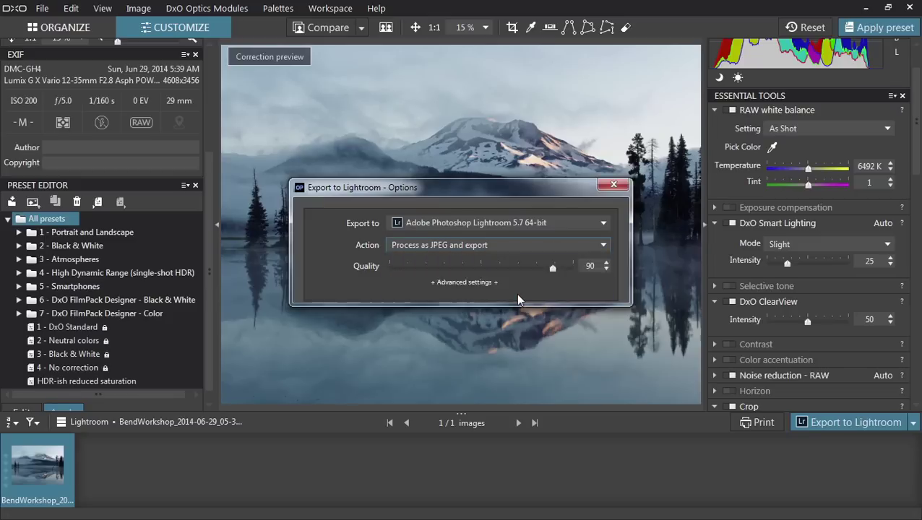
pyautogui.click(526, 283)
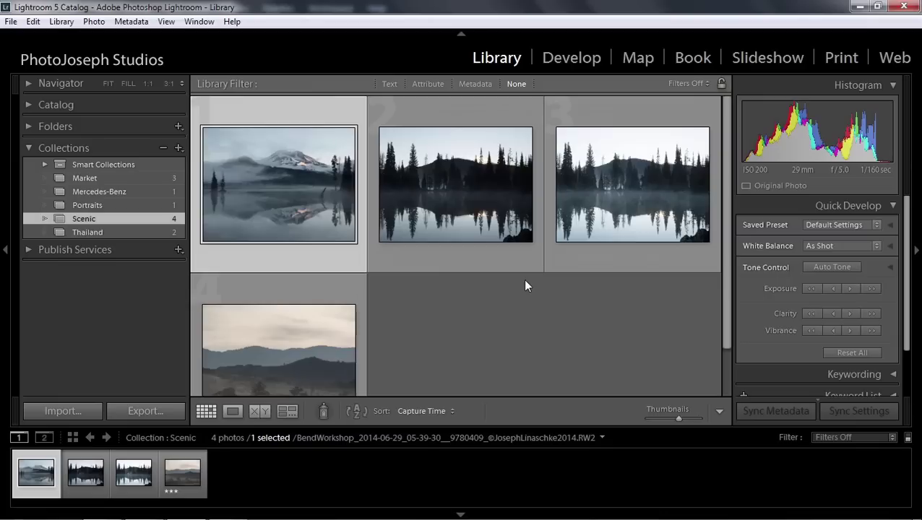
# Step: Add the processed DNG to the Scenic collection and view it full-size in Loupe
pyautogui.moveTo(279, 185); pyautogui.dragTo(135, 245)
pyautogui.click(134, 245)
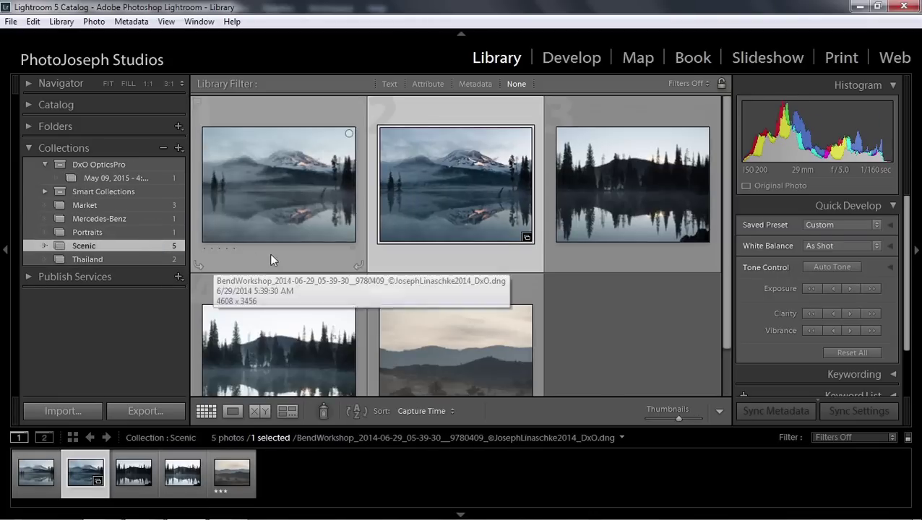
pyautogui.doubleClick(404, 204)
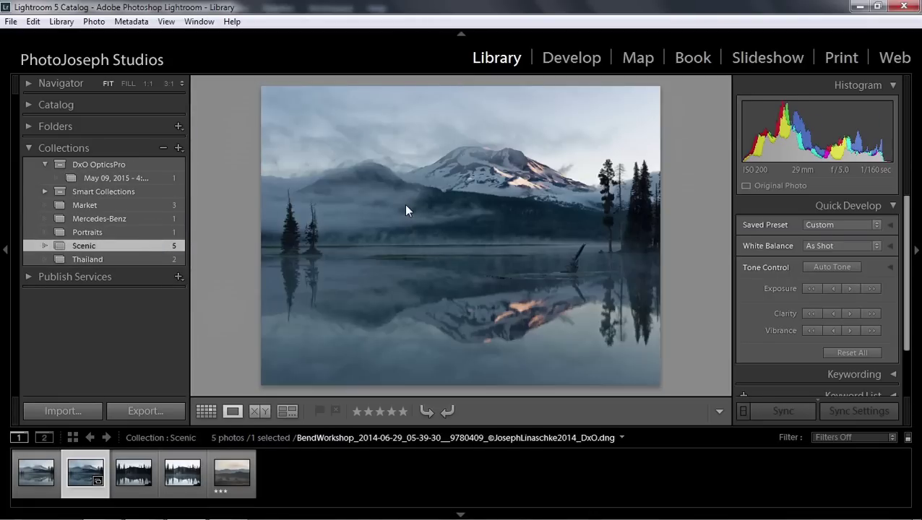